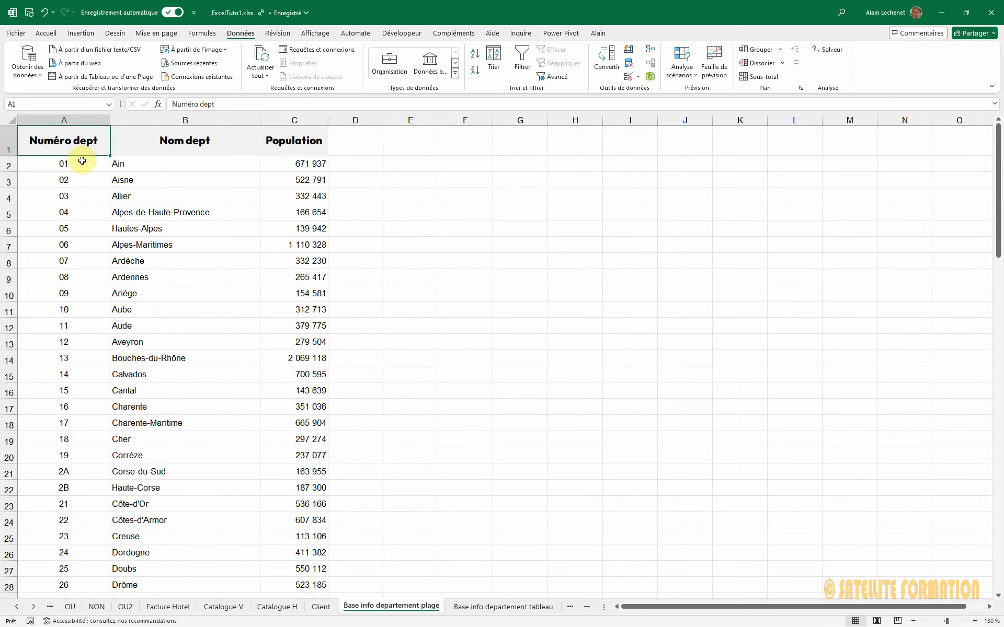
- Examine the name and population columns of the Base info departement plage sheet, and return to the Client sheet
{"action": "left_click", "coordinate": [158, 164]}
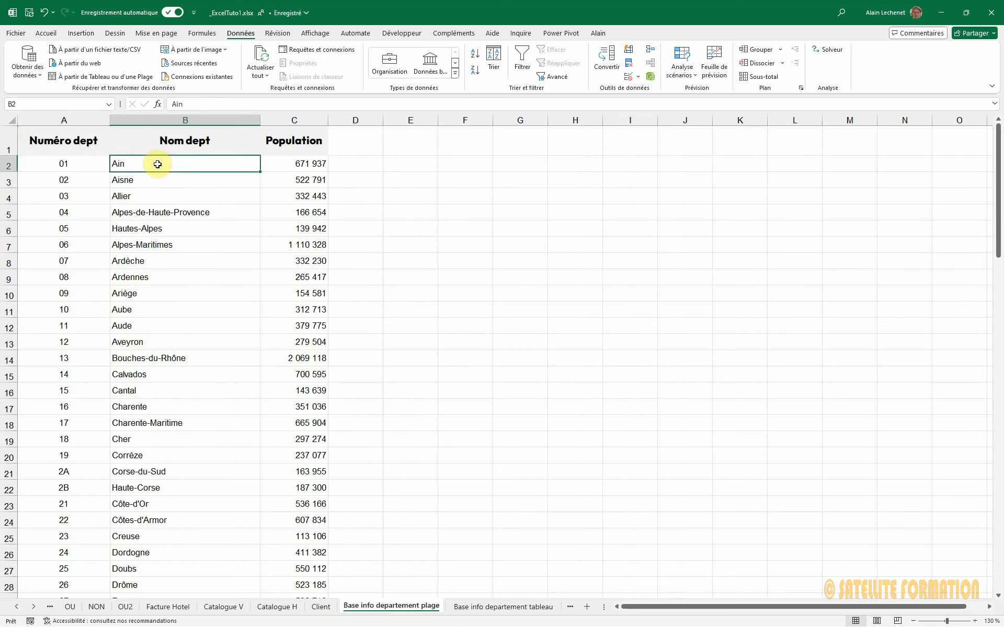
{"action": "left_click", "coordinate": [304, 163]}
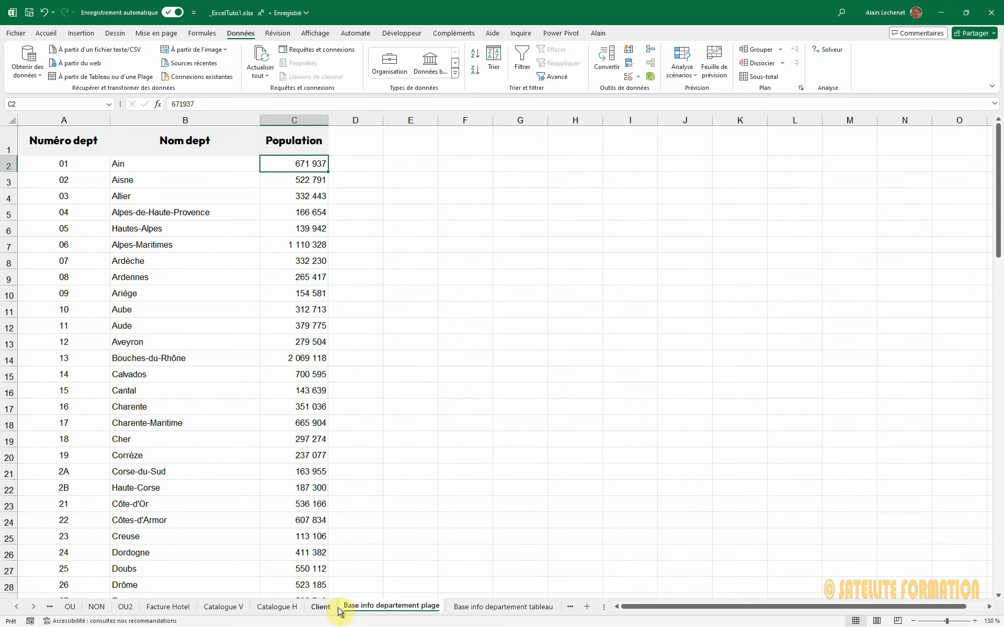
{"action": "left_click", "coordinate": [321, 607]}
{"action": "left_click", "coordinate": [359, 607]}
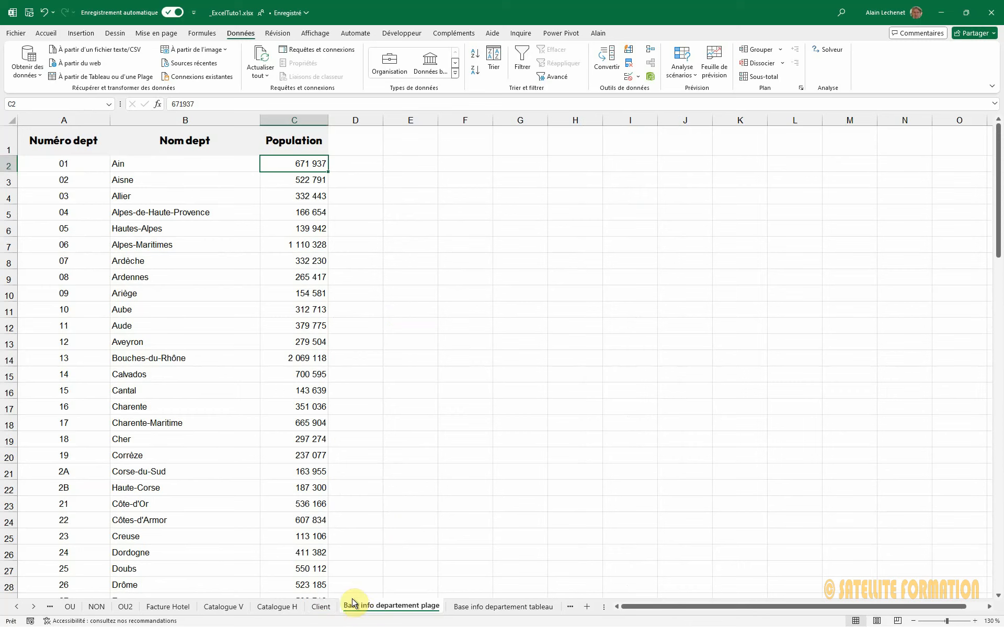
{"action": "left_click", "coordinate": [331, 610]}
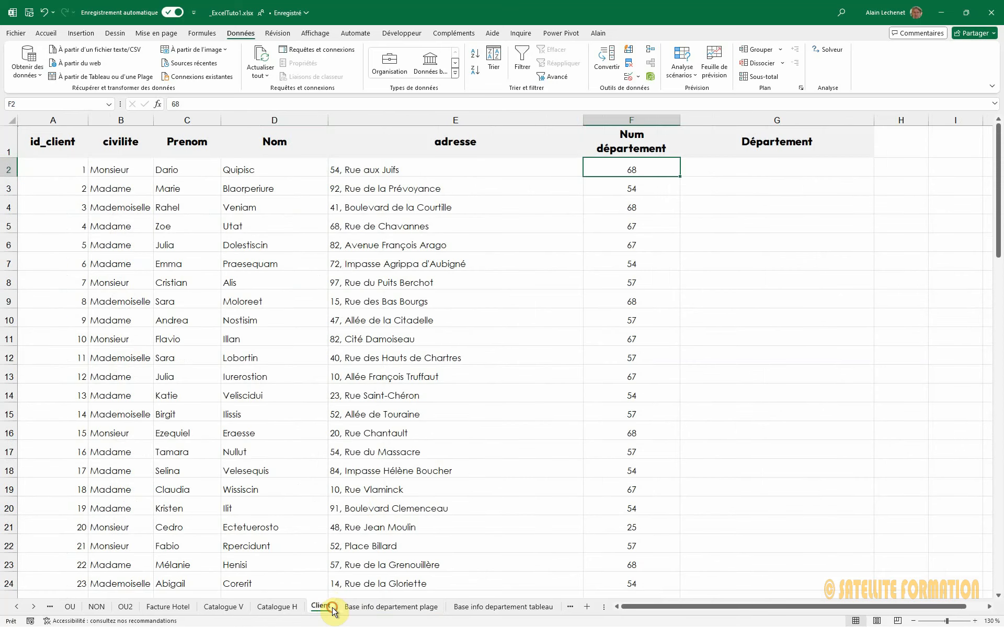
- Start a RECHERCHEV formula in cell G2 of the Client sheet, using F2 as the lookup value
{"action": "key", "text": "Right"}
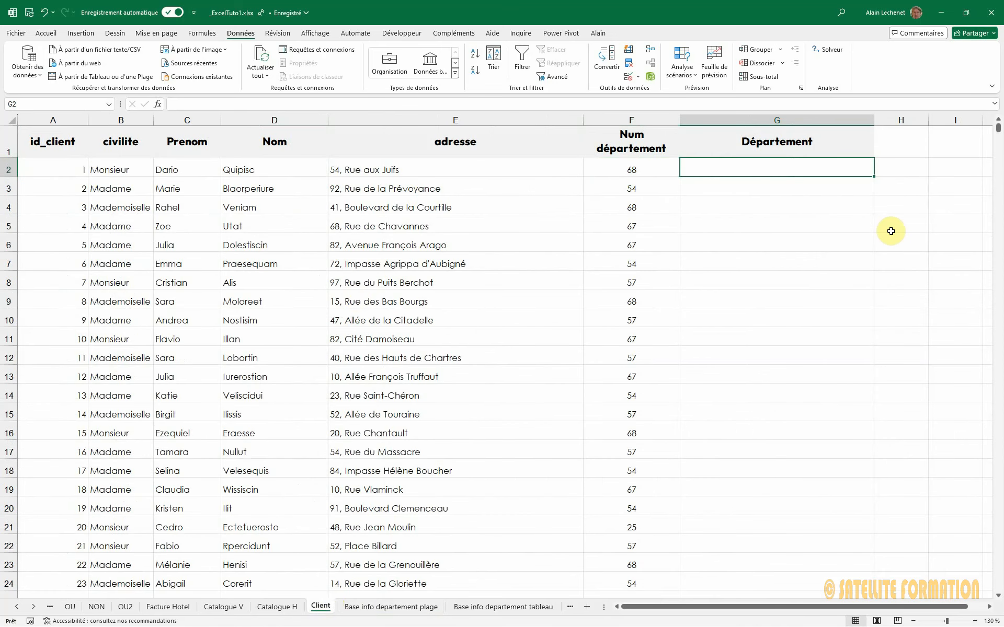
{"action": "type", "text": "=rech"}
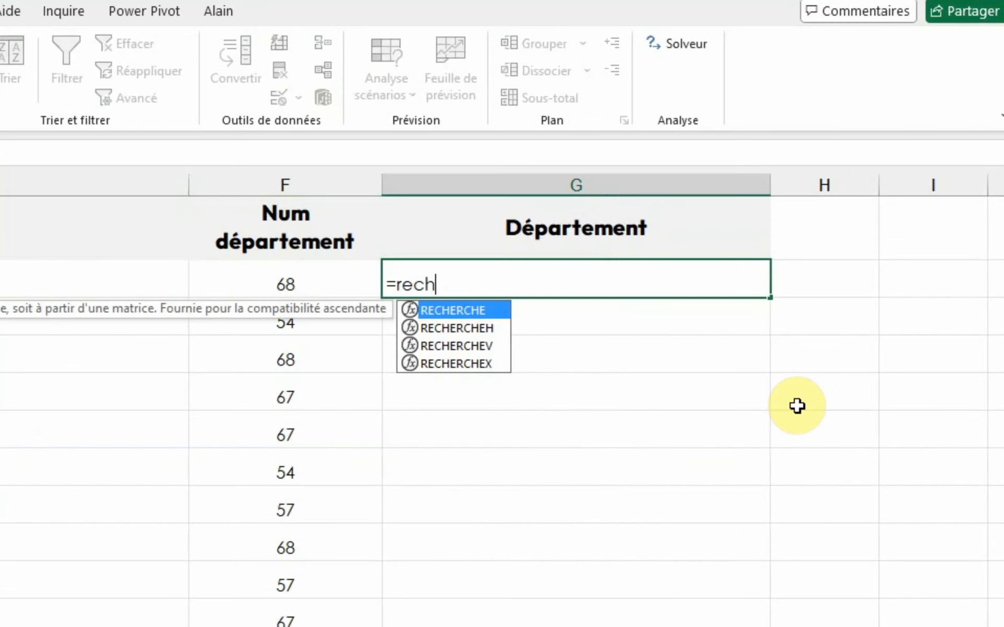
{"action": "key", "text": "Down"}
{"action": "key", "text": "Down"}
{"action": "key", "text": "Tab"}
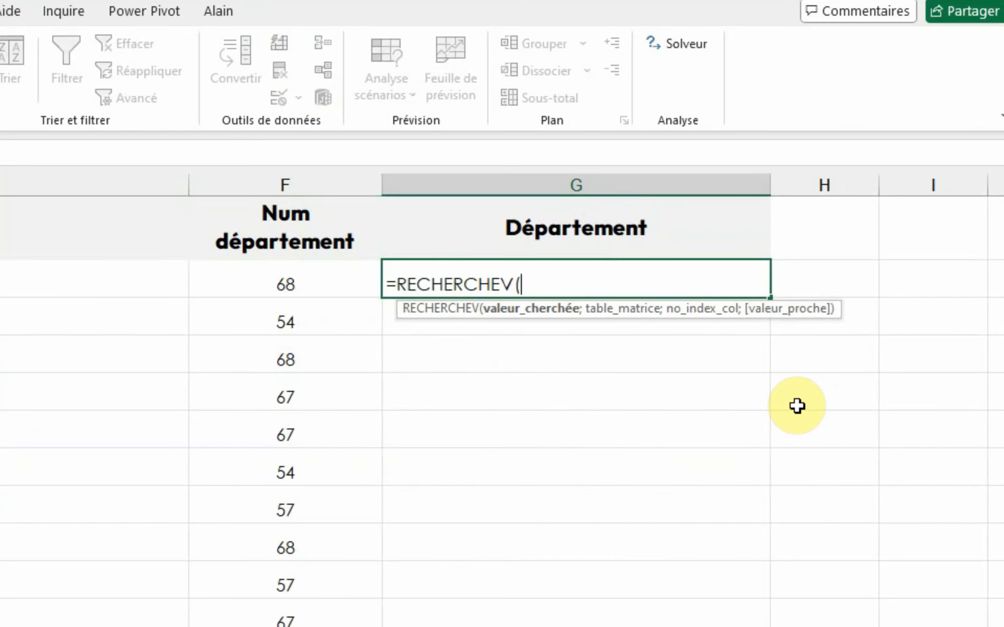
{"action": "left_click", "coordinate": [332, 275]}
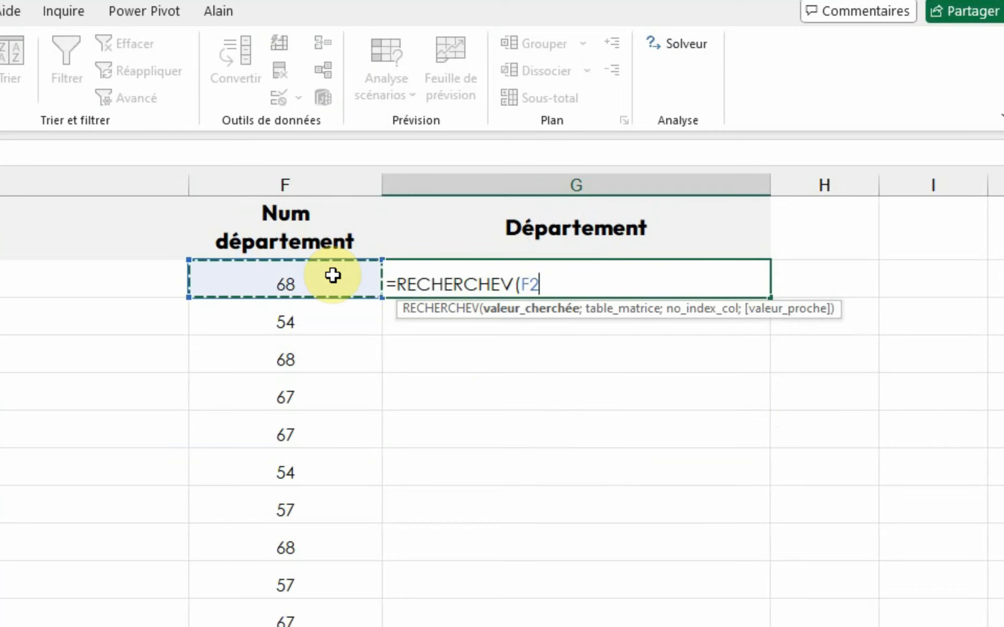
{"action": "type", "text": ";"}
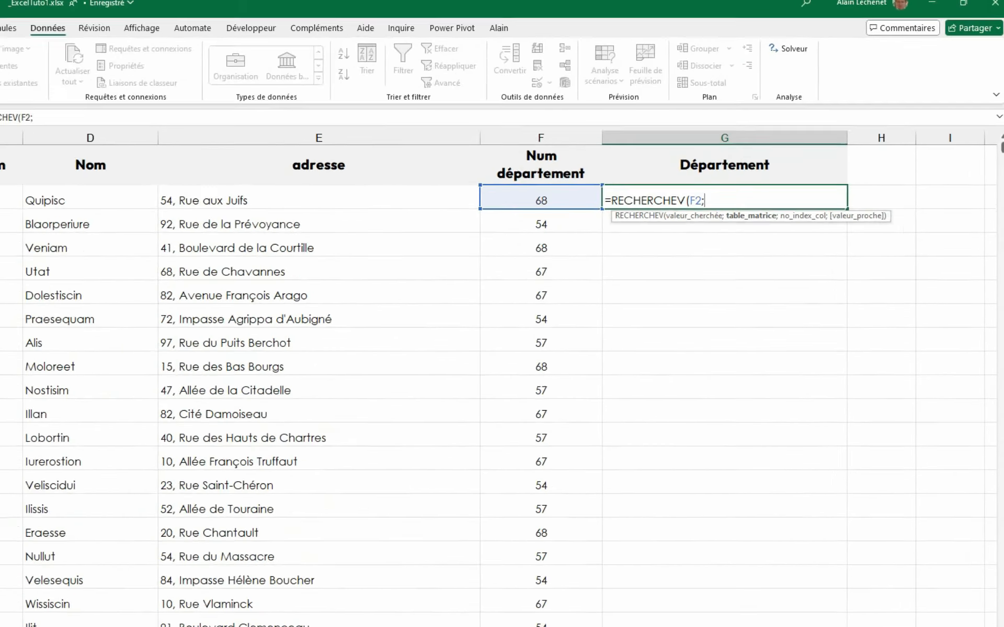
- Set the formula's lookup table to the absolute range $A$2:$C$97 on the Base info departement plage sheet
{"action": "left_click", "coordinate": [392, 606]}
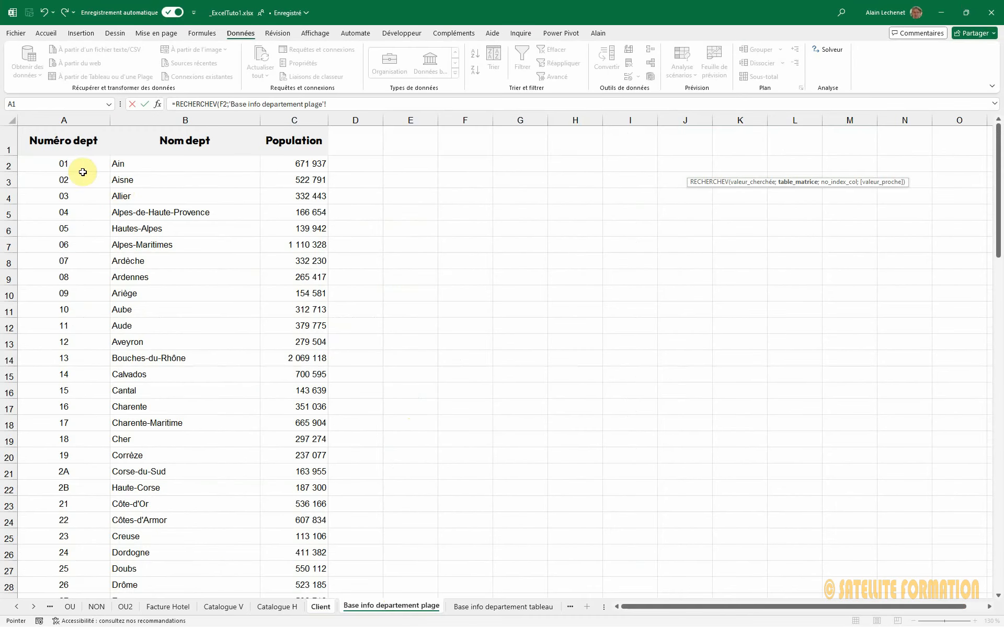
{"action": "left_click_drag", "start_coordinate": [81, 171], "coordinate": [278, 262]}
{"action": "key", "text": "ctrl+shift+Down"}
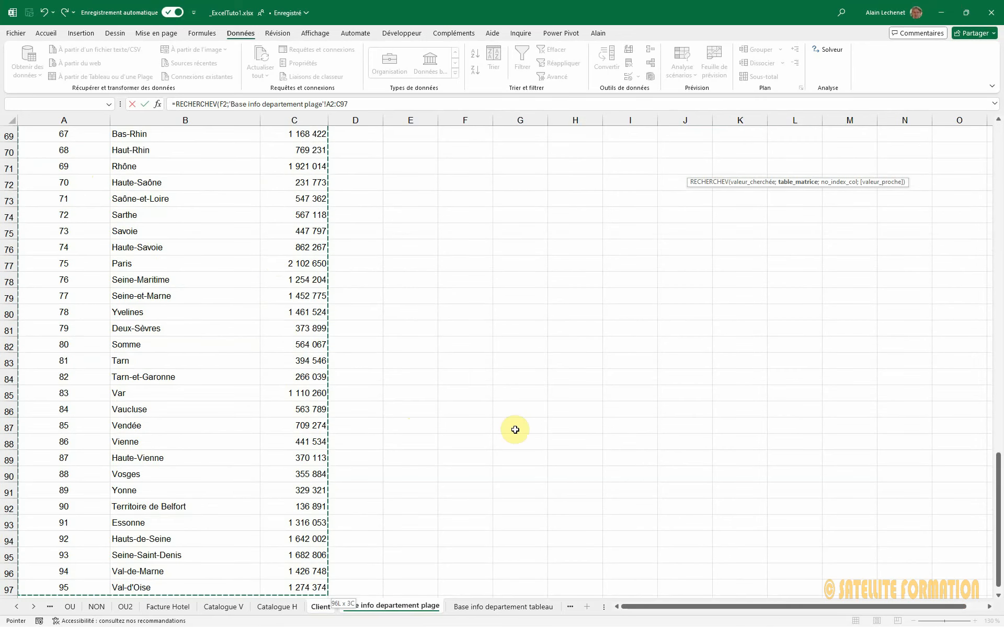
{"action": "scroll", "coordinate": [512, 426], "scroll_direction": "up", "scroll_amount": 19}
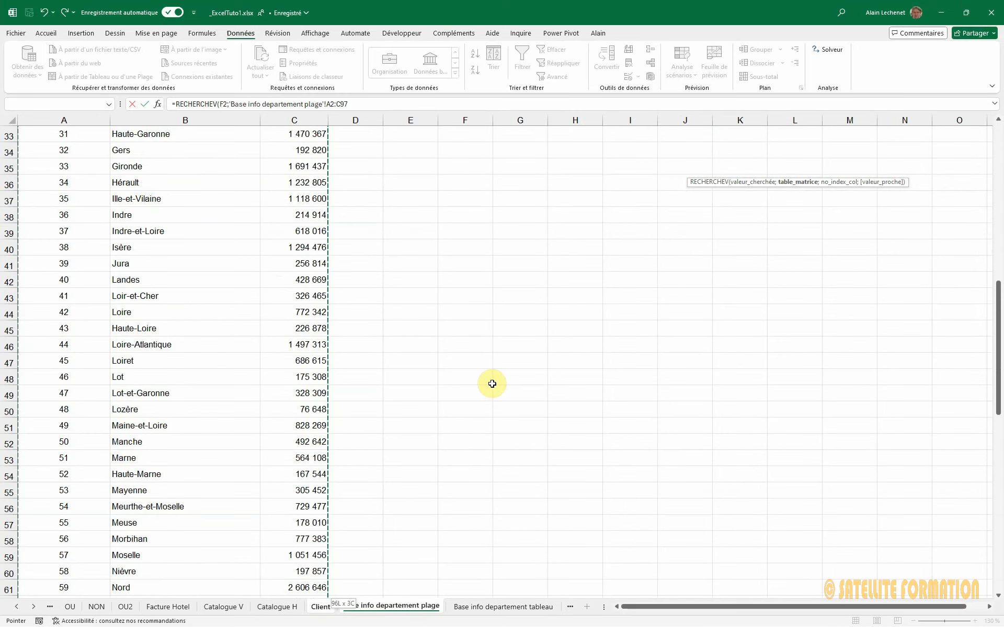
{"action": "scroll", "coordinate": [483, 364], "scroll_direction": "up", "scroll_amount": 4}
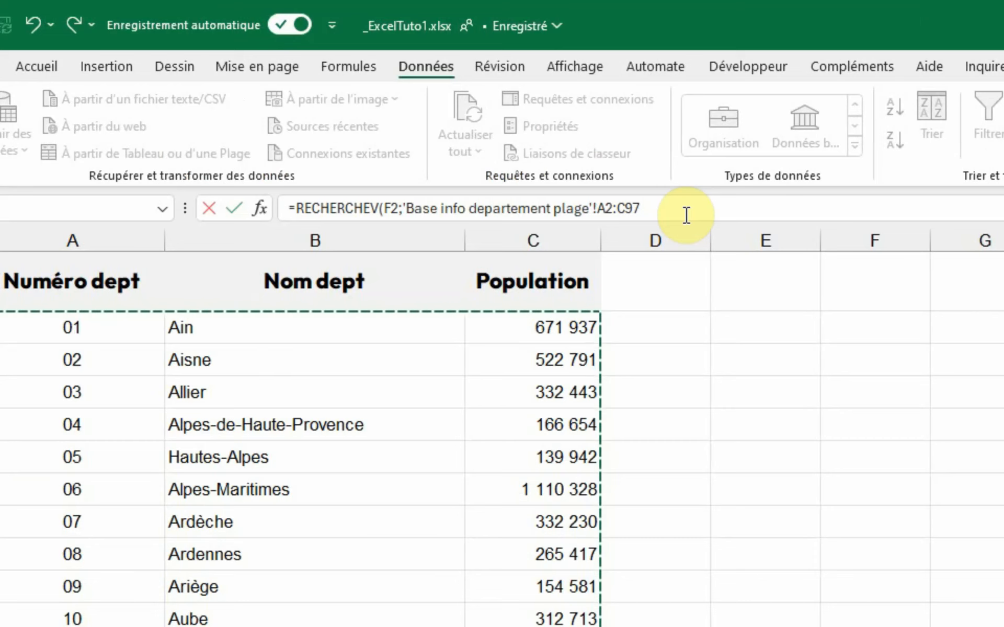
{"action": "key", "text": "F4"}
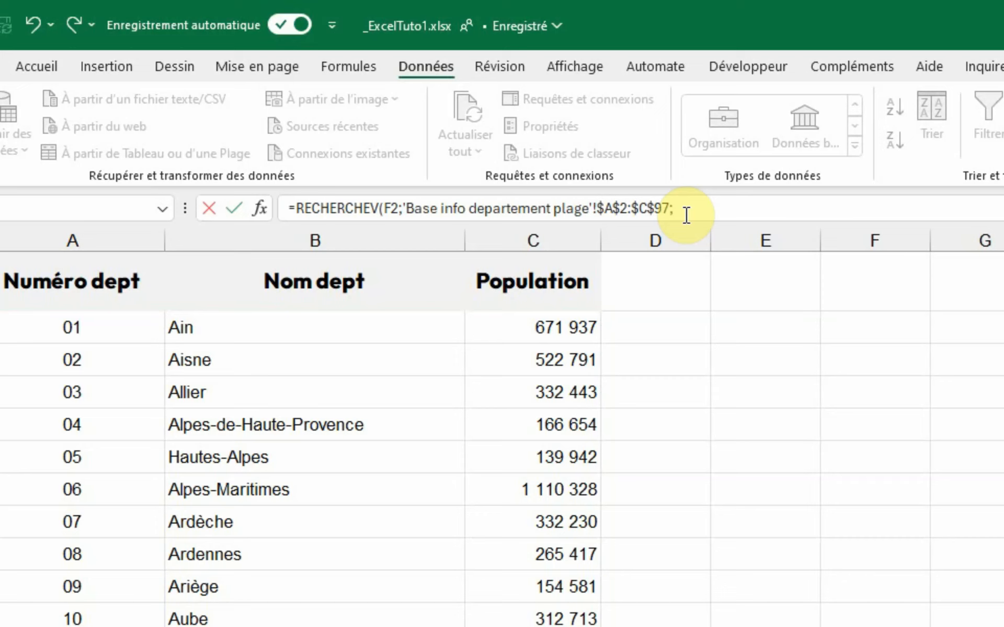
- Complete the RECHERCHEV formula with column index 2 and FAUX for an exact match
{"action": "type", "text": "2;faux"}
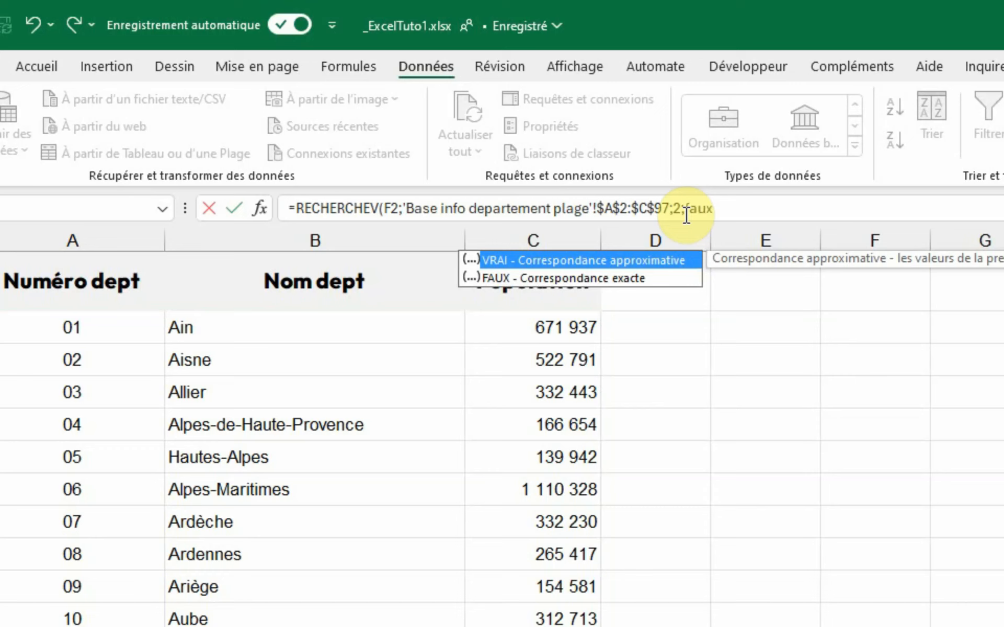
{"action": "type", "text": ")"}
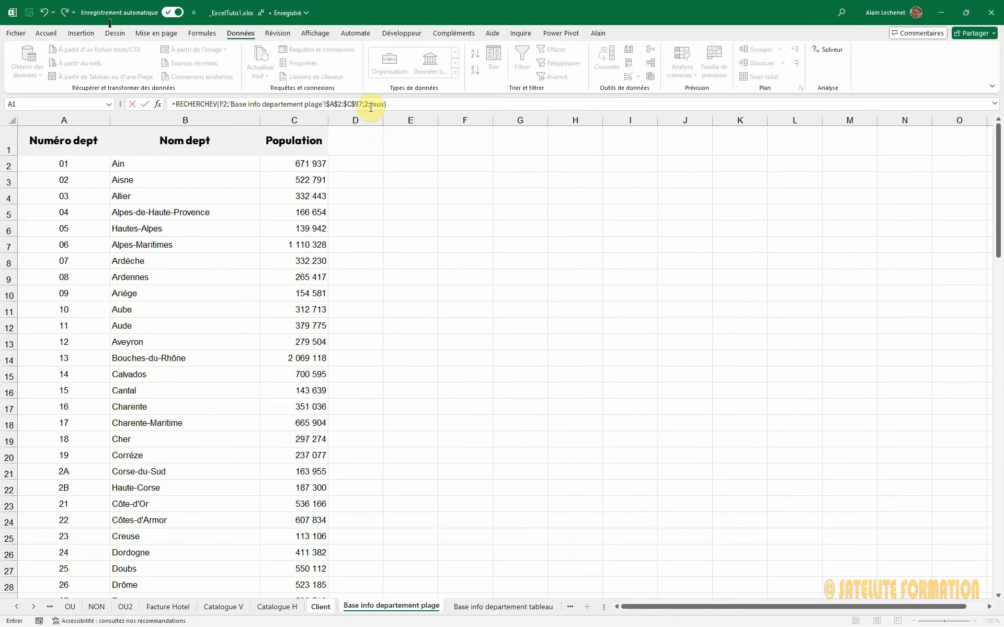
{"action": "key", "text": "Return"}
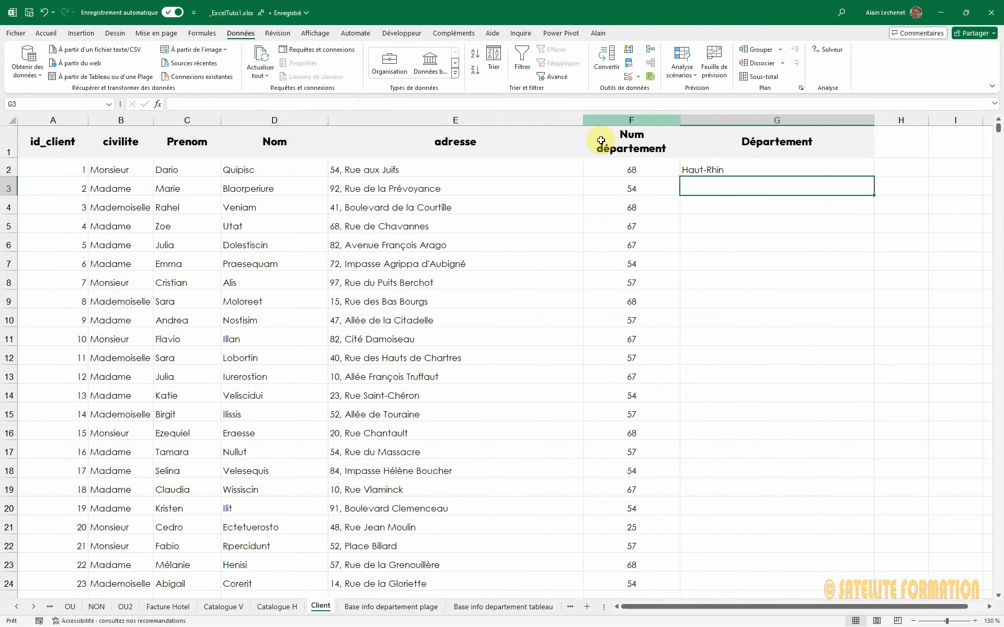
- Fill the lookup formula from G2 down to G10 in the Département column, and clear those cells again
{"action": "left_click", "coordinate": [824, 166]}
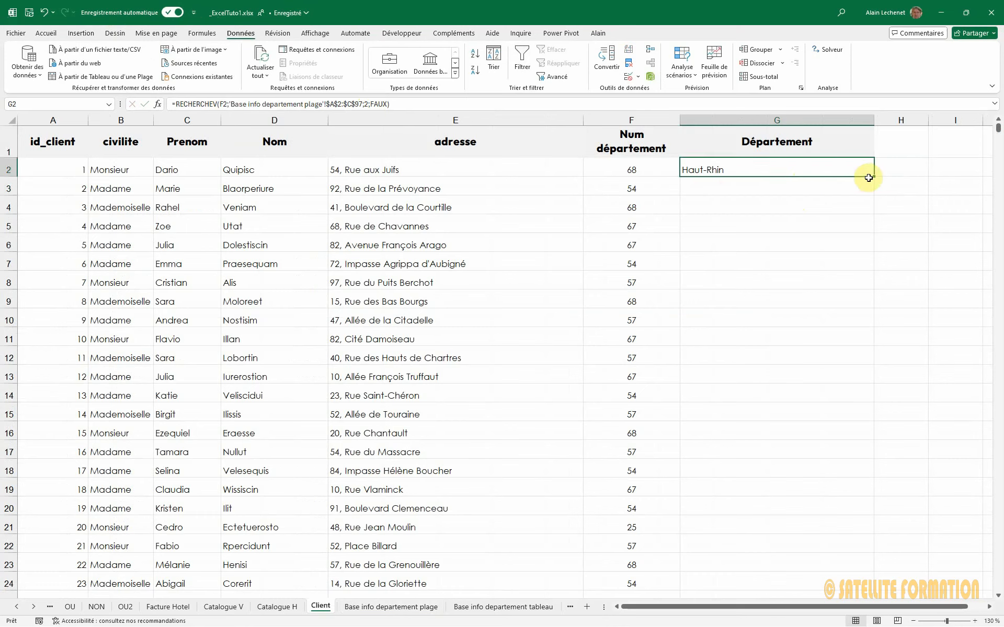
{"action": "left_click_drag", "start_coordinate": [873, 176], "coordinate": [873, 330]}
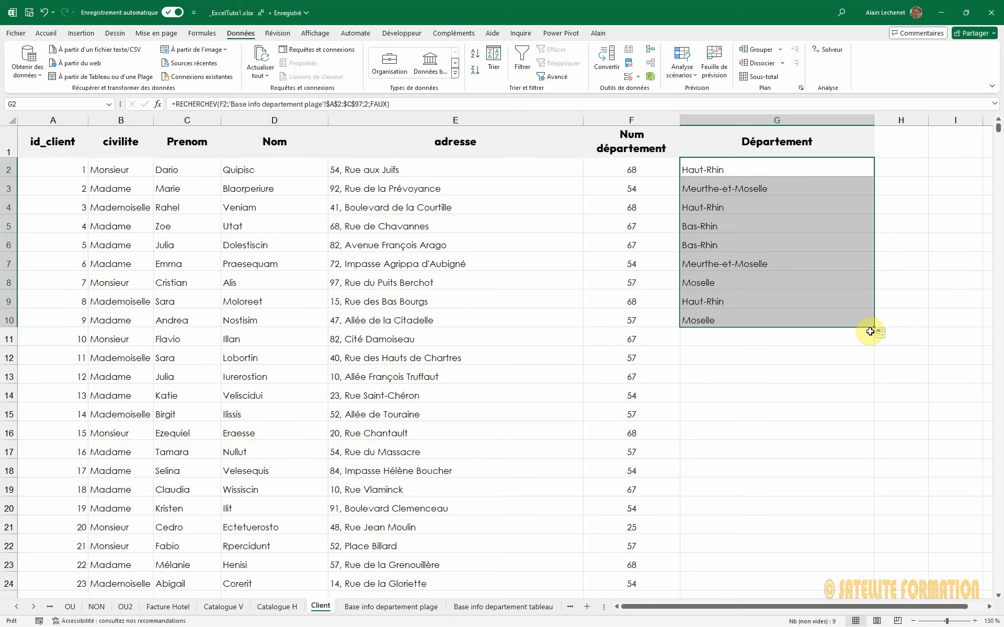
{"action": "key", "text": "Delete"}
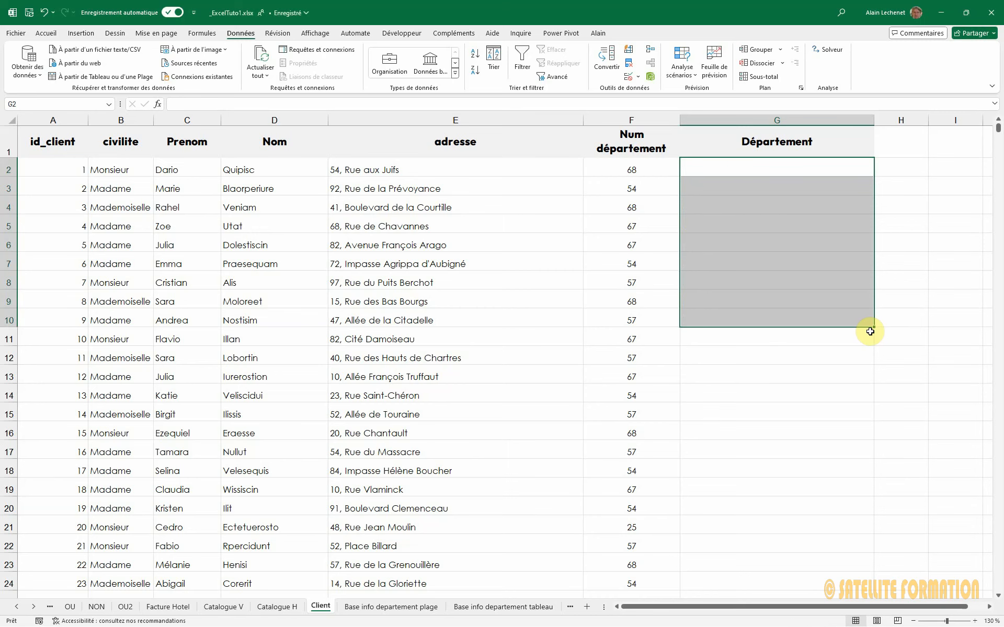
{"action": "left_click", "coordinate": [774, 171]}
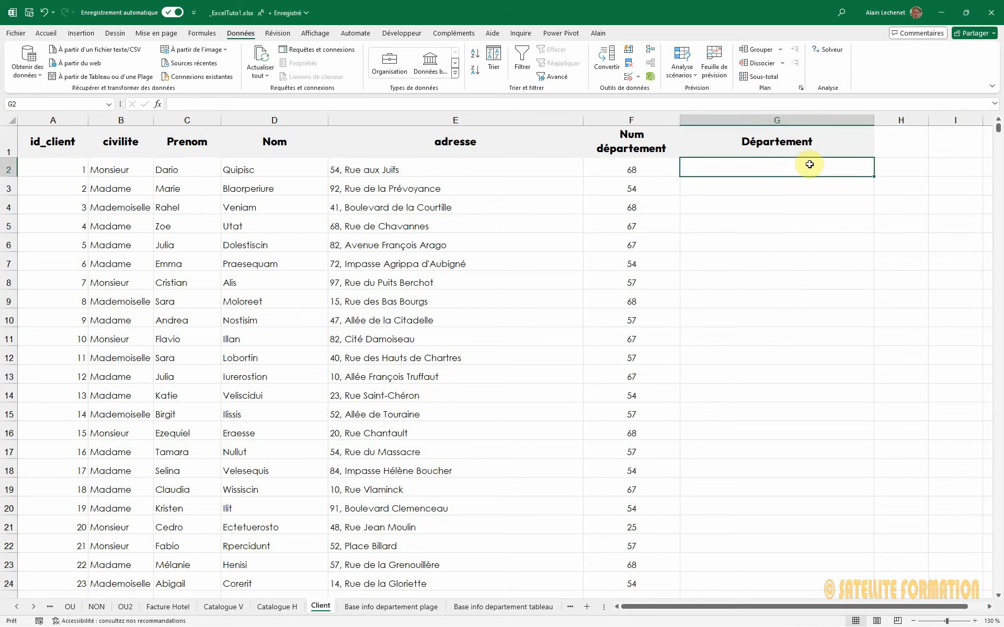
- Select the department data A2:C97, without the headers, on the Base info departement plage sheet
{"action": "left_click", "coordinate": [393, 607]}
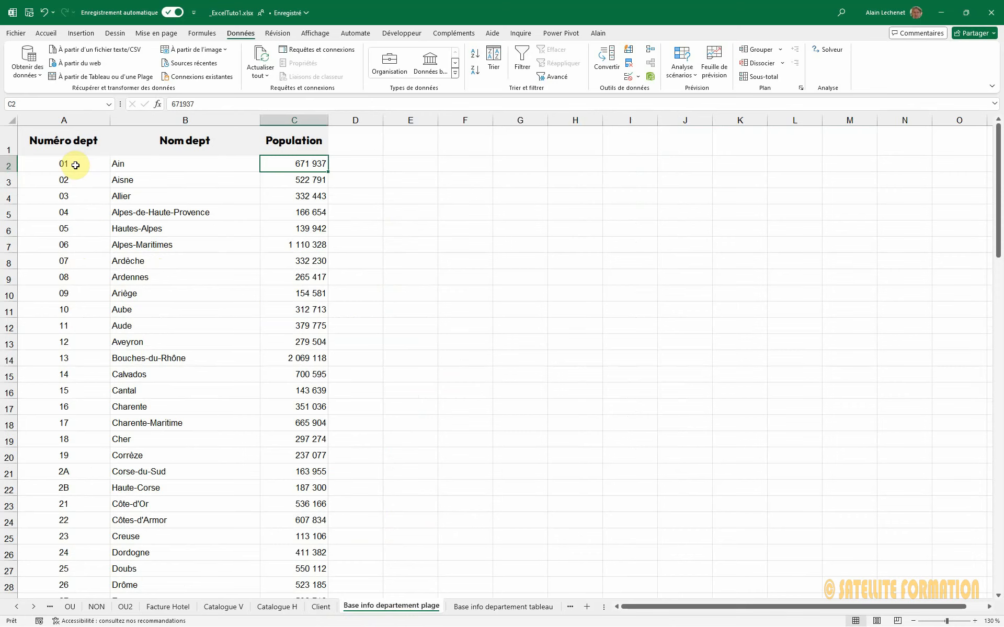
{"action": "left_click_drag", "start_coordinate": [76, 165], "coordinate": [281, 238]}
{"action": "key", "text": "ctrl+shift+Down"}
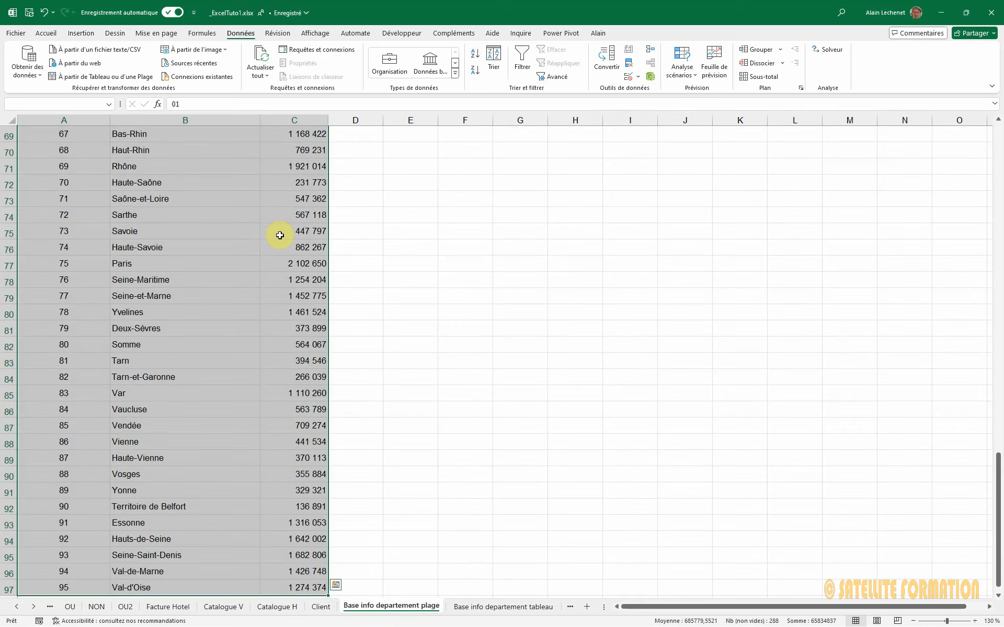
{"action": "scroll", "coordinate": [236, 479], "scroll_direction": "up", "scroll_amount": 20}
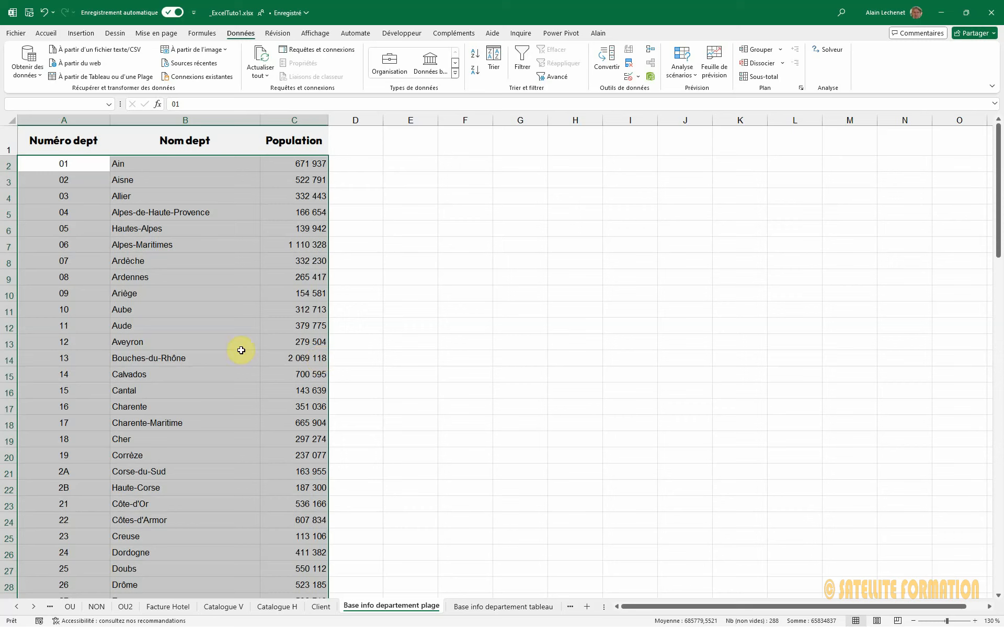
- Try to name the selected department range "Table Dept", with a space
{"action": "left_click", "coordinate": [24, 103]}
{"action": "left_click", "coordinate": [24, 102]}
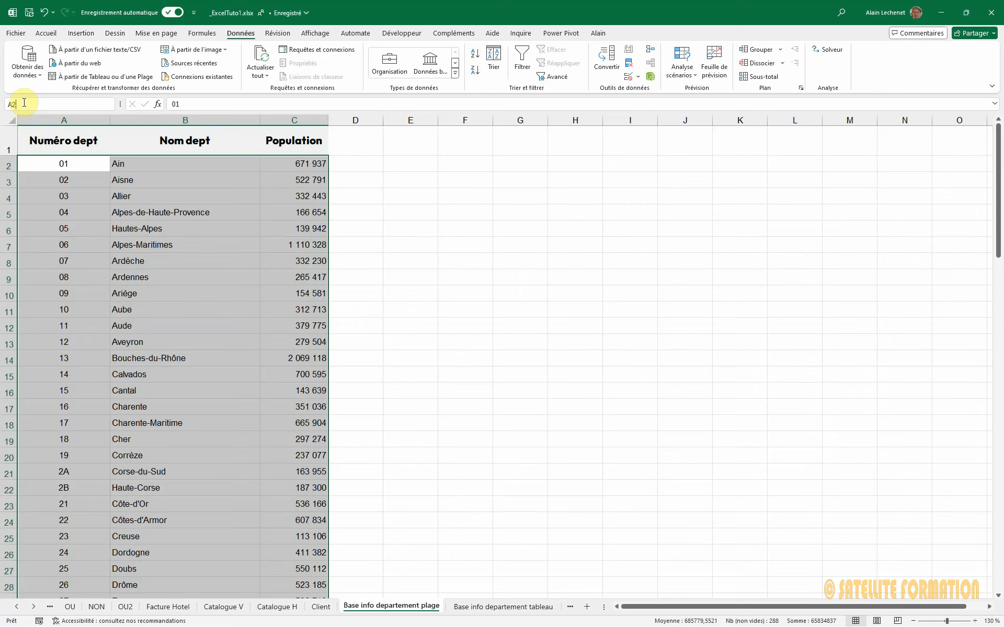
{"action": "key", "text": "BackSpace"}
{"action": "key", "text": "BackSpace"}
{"action": "type", "text": "TableDept"}
{"action": "left_click", "coordinate": [26, 105]}
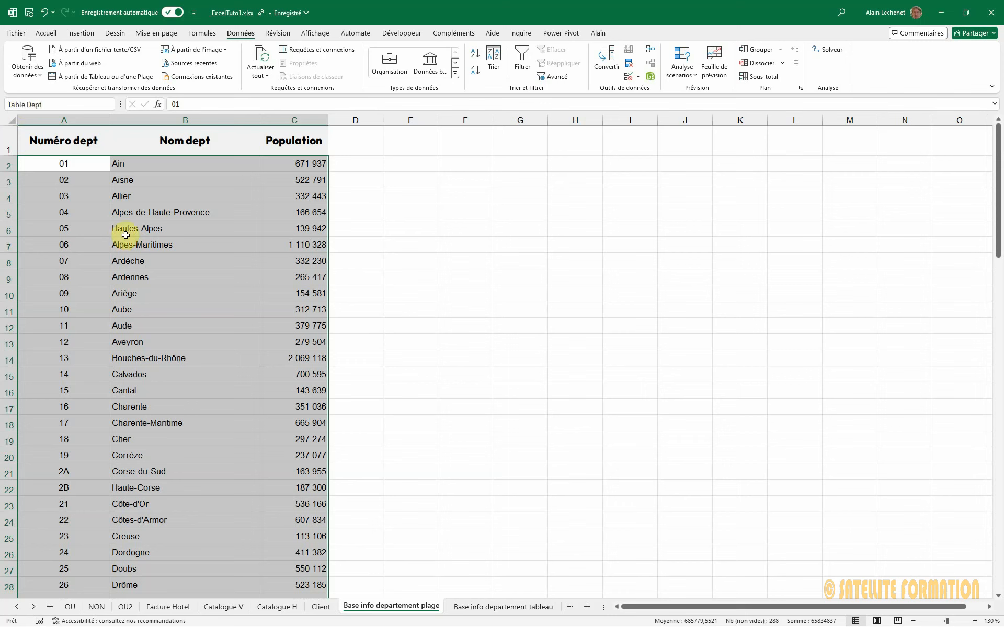
{"action": "key", "text": "Return"}
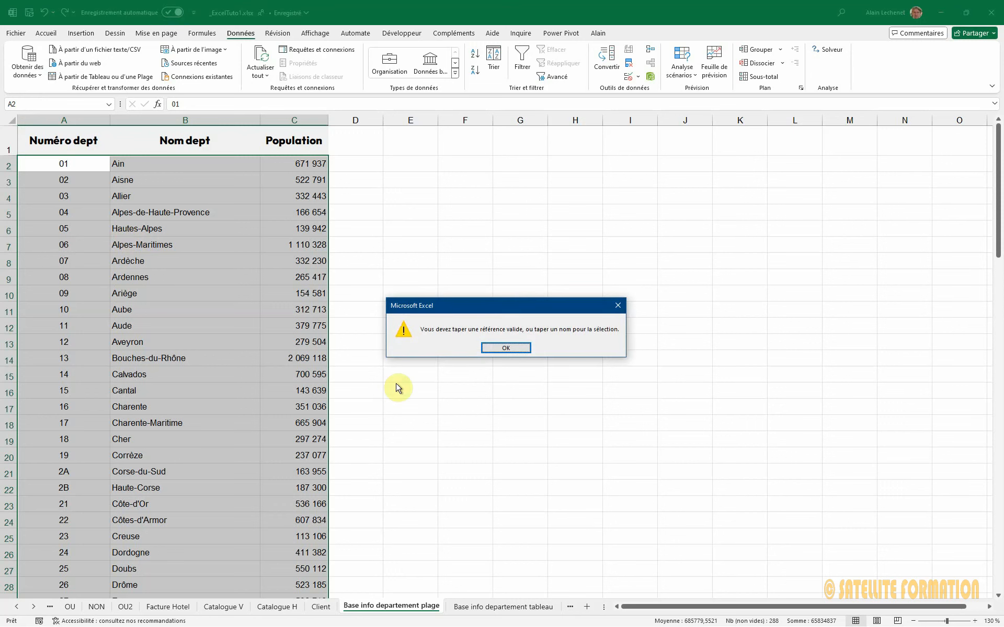
{"action": "left_click", "coordinate": [522, 350]}
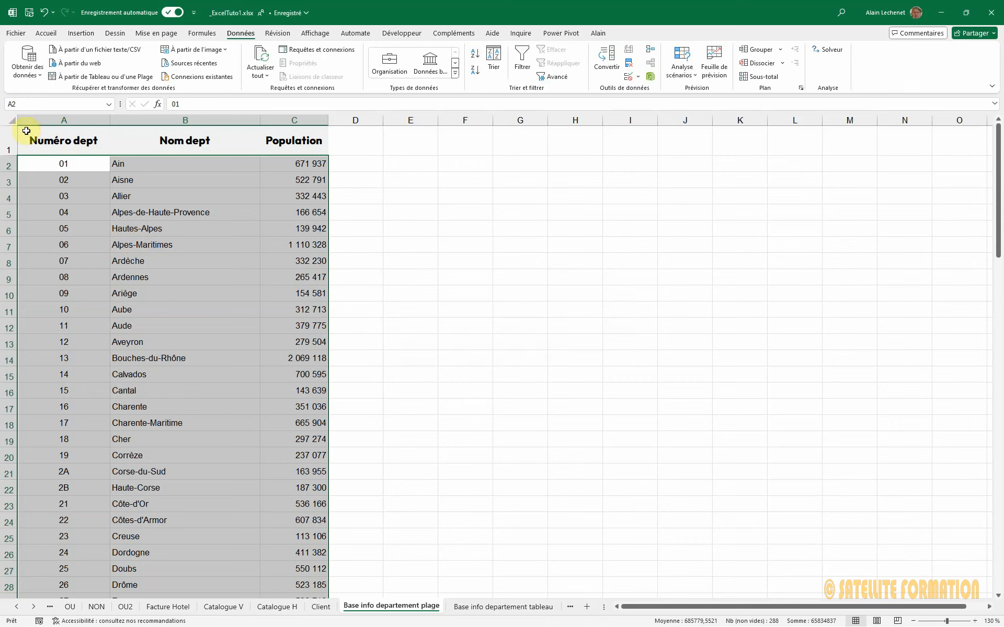
- Name the selected department range TableDept, and deselect it
{"action": "left_click", "coordinate": [32, 104]}
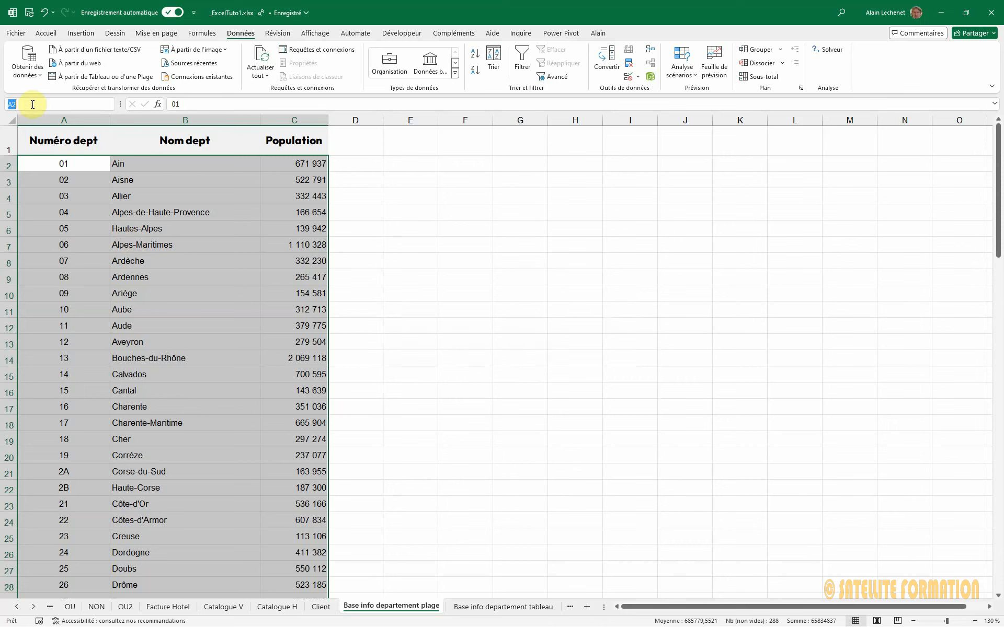
{"action": "type", "text": "TableDept"}
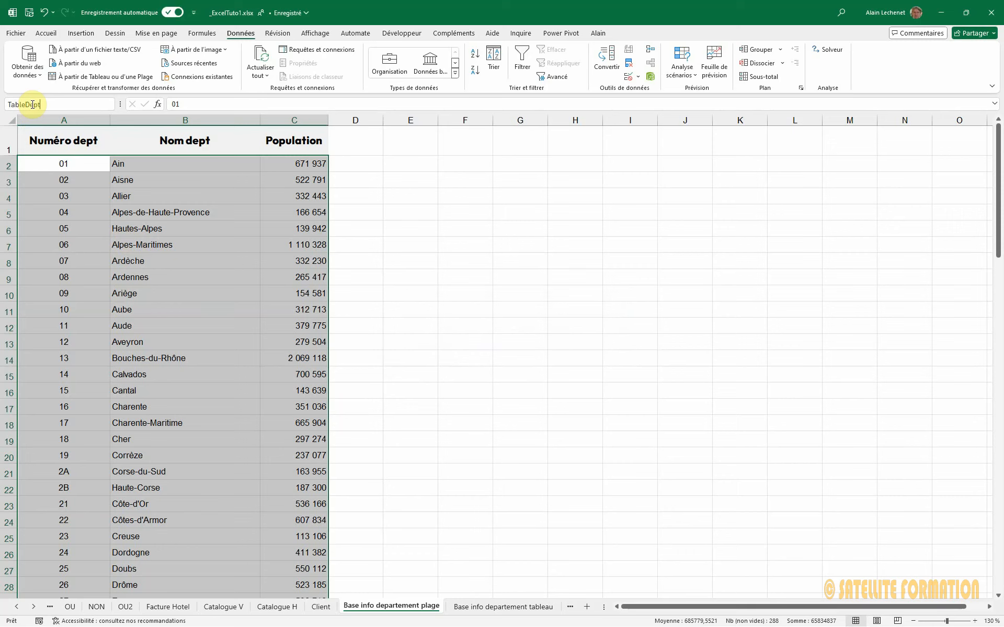
{"action": "key", "text": "Return"}
{"action": "left_click", "coordinate": [119, 265]}
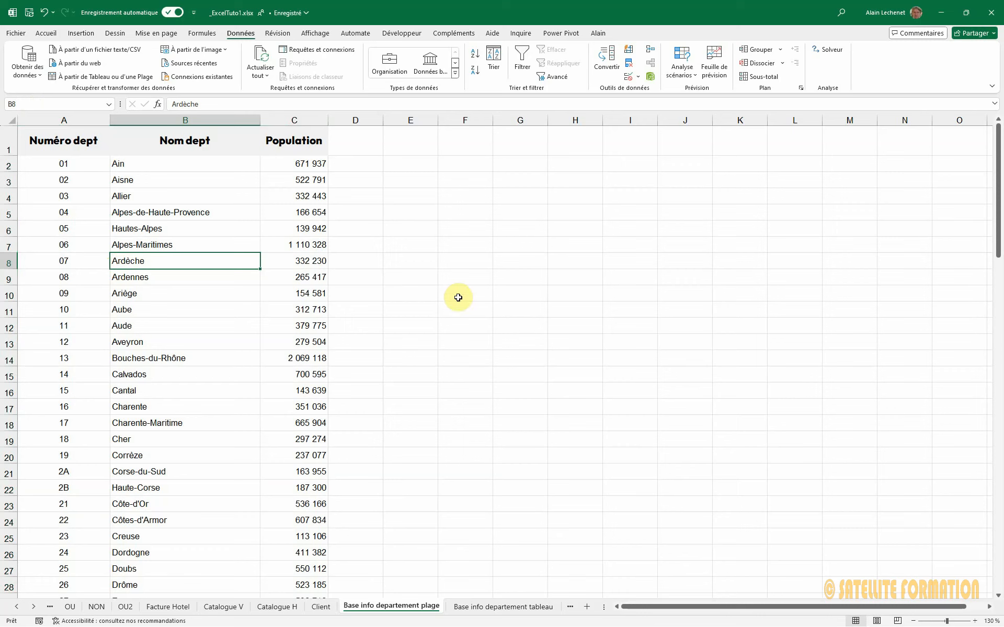
- Recall the named range TableDept and check which rows of the department list it covers
{"action": "left_click", "coordinate": [109, 108]}
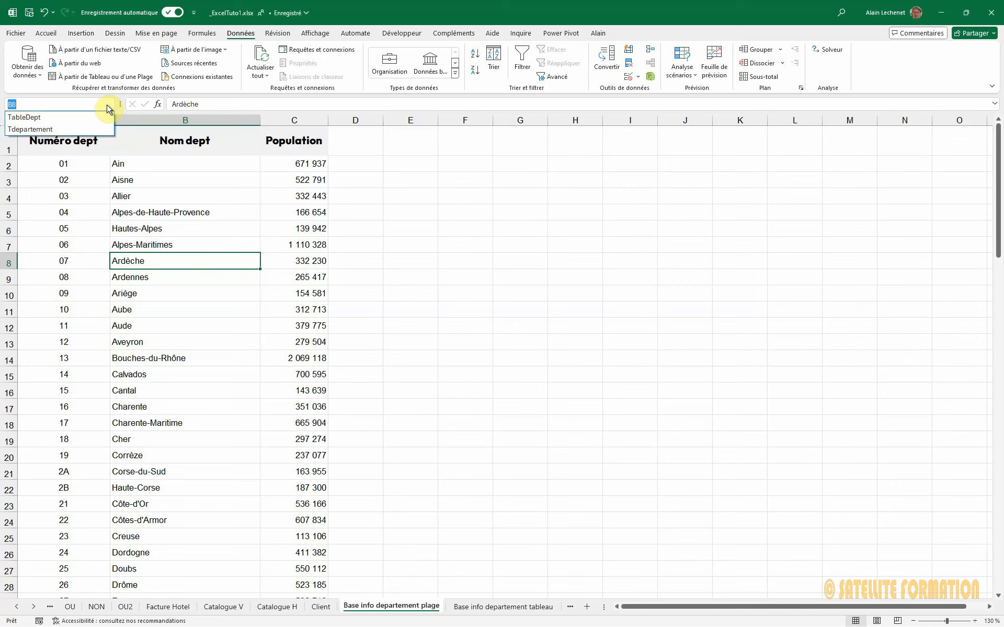
{"action": "left_click", "coordinate": [45, 118]}
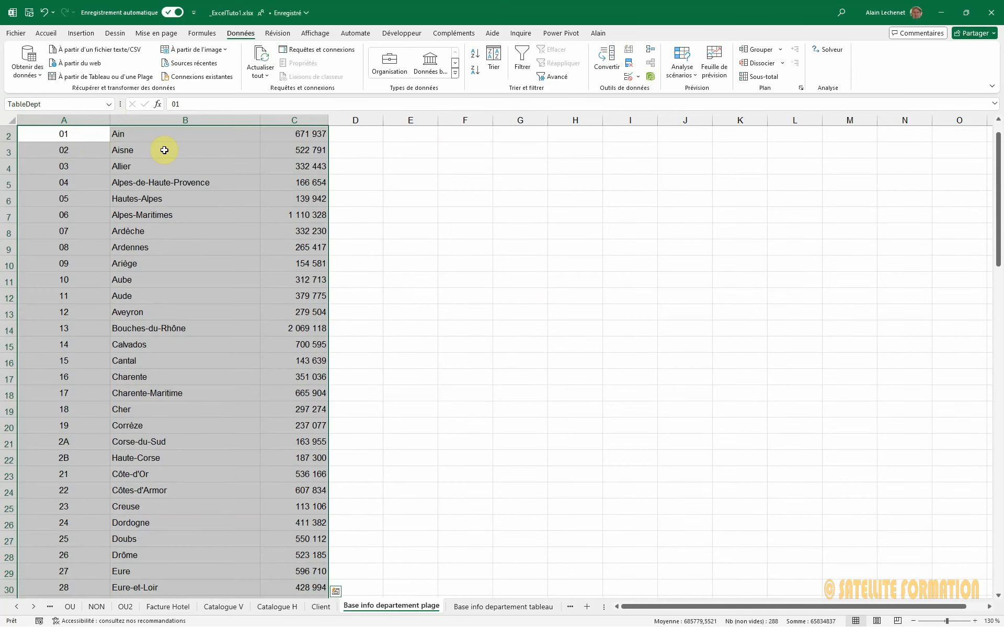
{"action": "scroll", "coordinate": [502, 272], "scroll_direction": "up", "scroll_amount": 1}
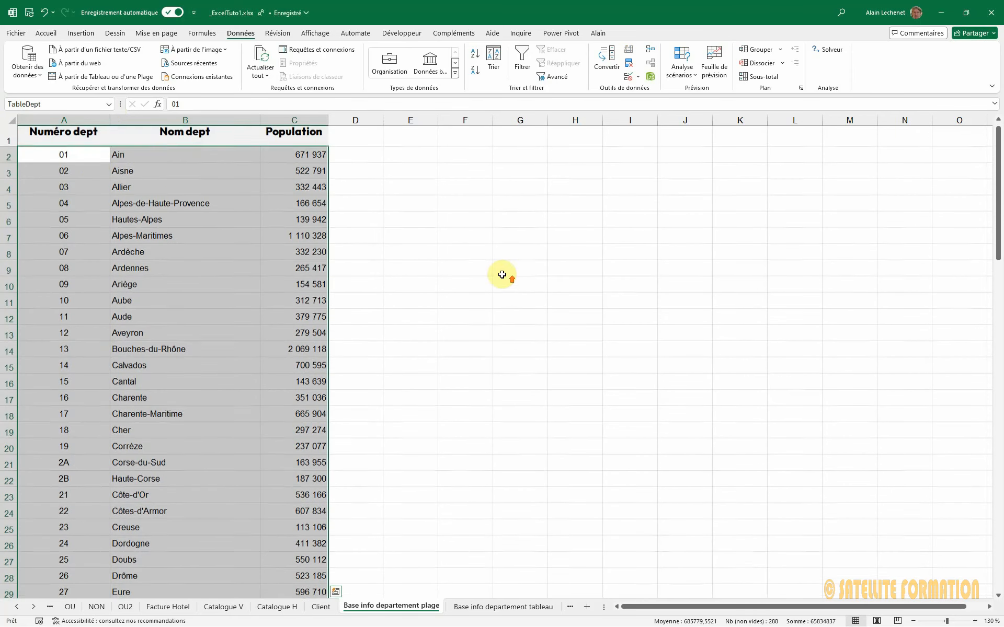
{"action": "scroll", "coordinate": [472, 371], "scroll_direction": "down", "scroll_amount": 20}
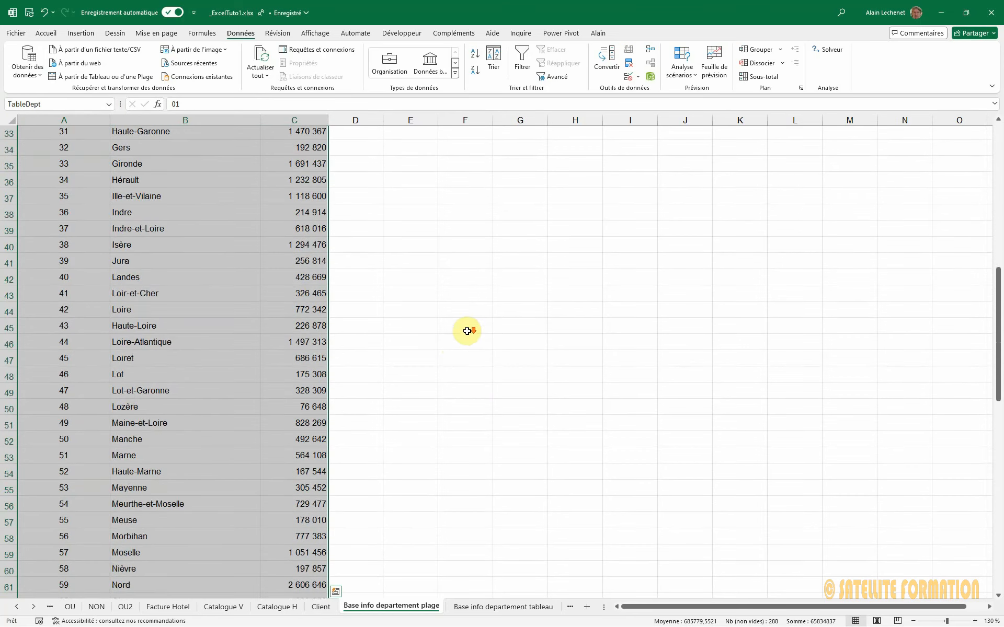
- Deselect the TableDept range, check the list of names defined in the workbook, and close that list
{"action": "scroll", "coordinate": [488, 343], "scroll_direction": "up", "scroll_amount": 20}
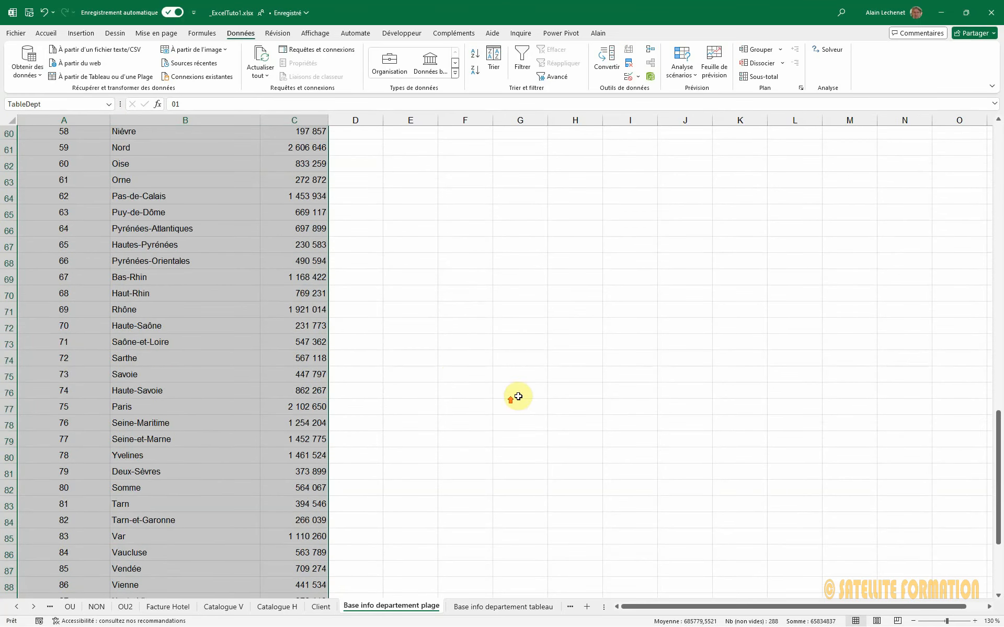
{"action": "scroll", "coordinate": [469, 355], "scroll_direction": "up", "scroll_amount": 3}
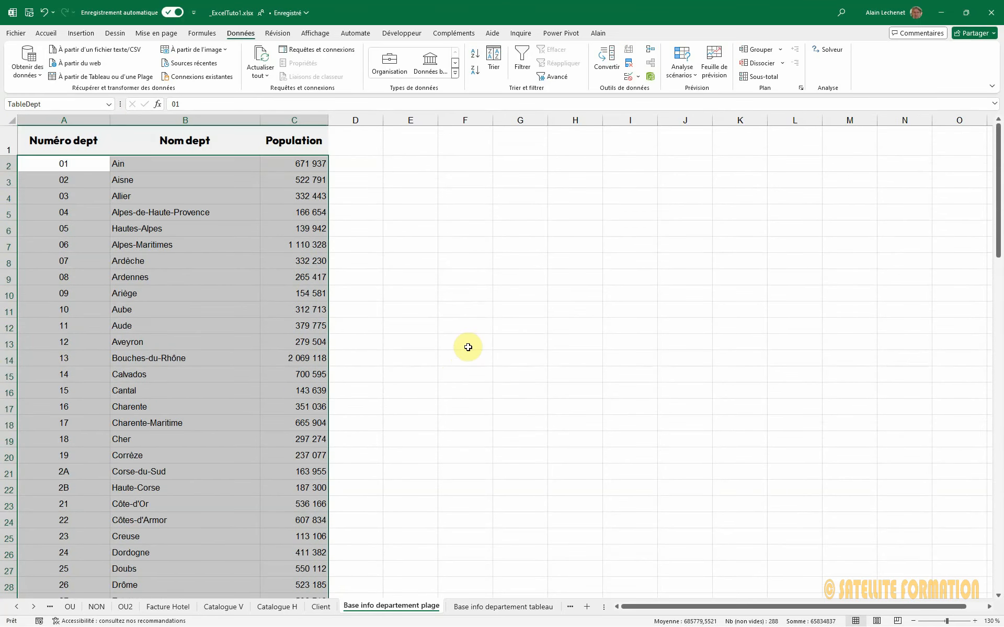
{"action": "left_click", "coordinate": [455, 256]}
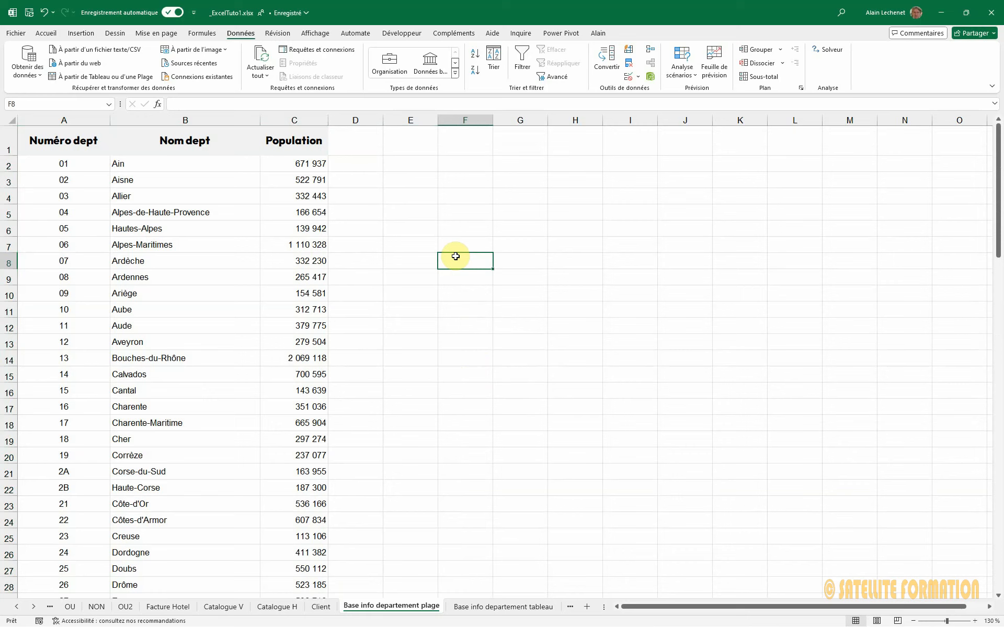
{"action": "left_click", "coordinate": [108, 108]}
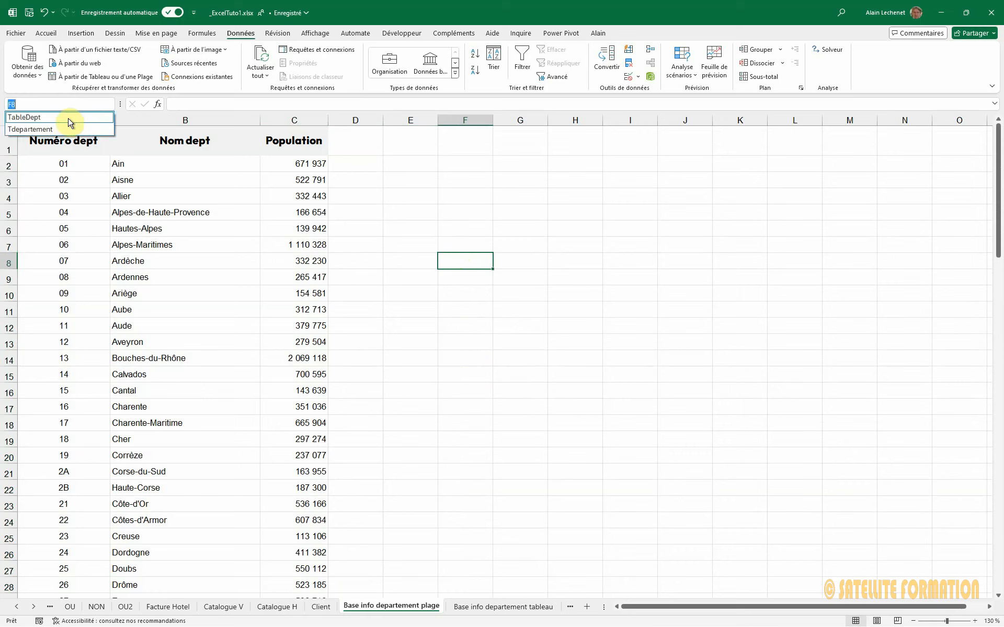
{"action": "left_click", "coordinate": [600, 457]}
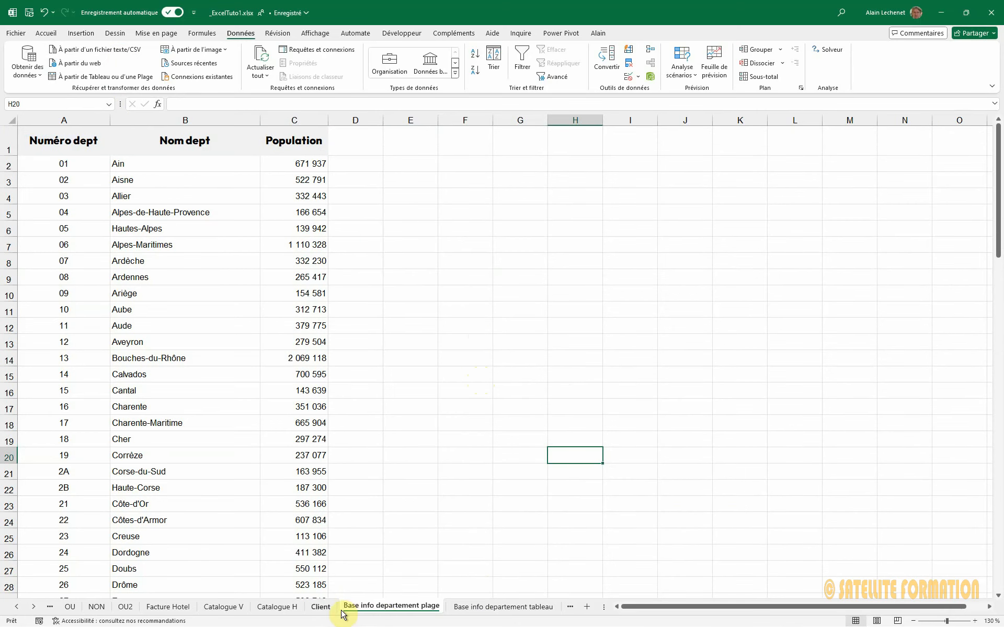
- On the Client sheet, start a RECHERCHEV formula in G2 with F2 as the lookup value
{"action": "left_click", "coordinate": [319, 608]}
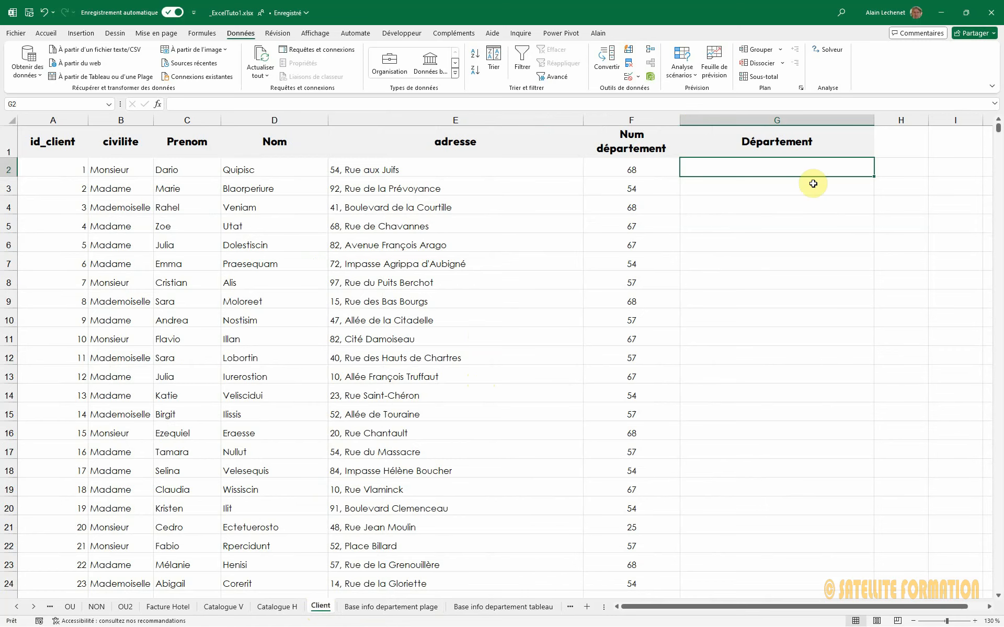
{"action": "type", "text": "=rech"}
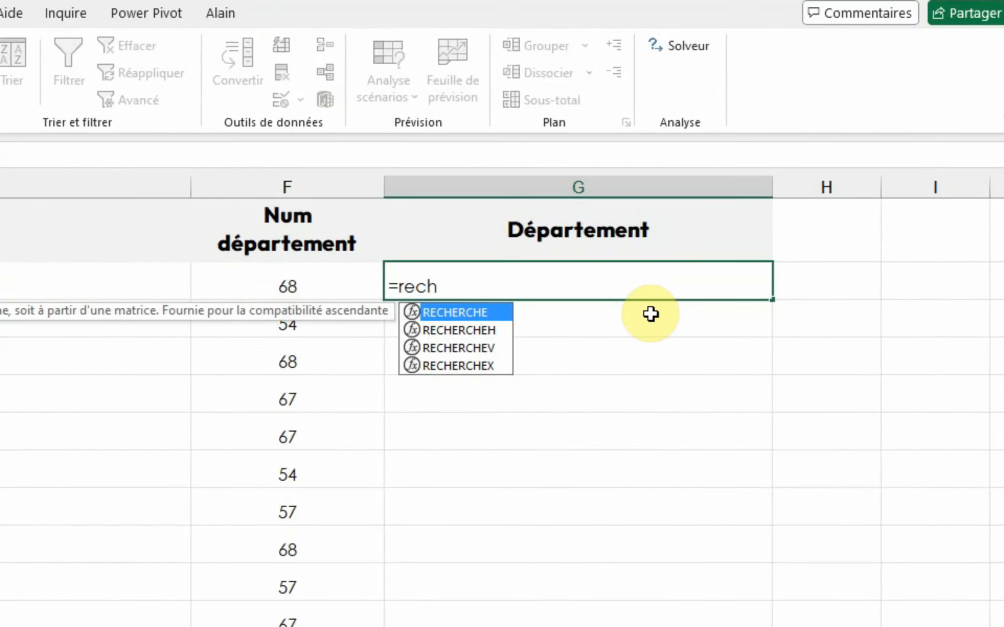
{"action": "left_click", "coordinate": [473, 346]}
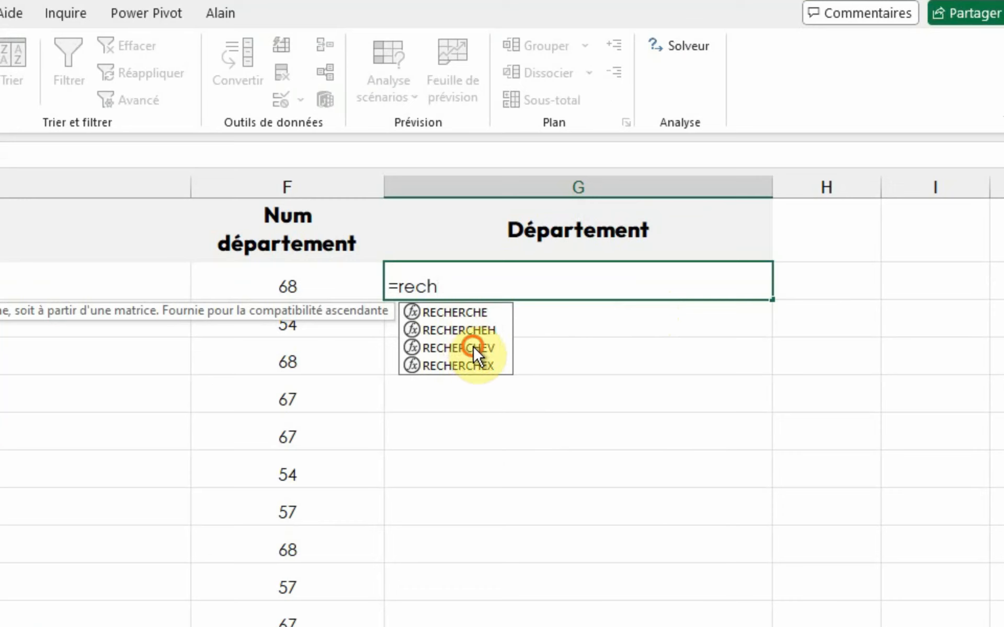
{"action": "double_click", "coordinate": [473, 346]}
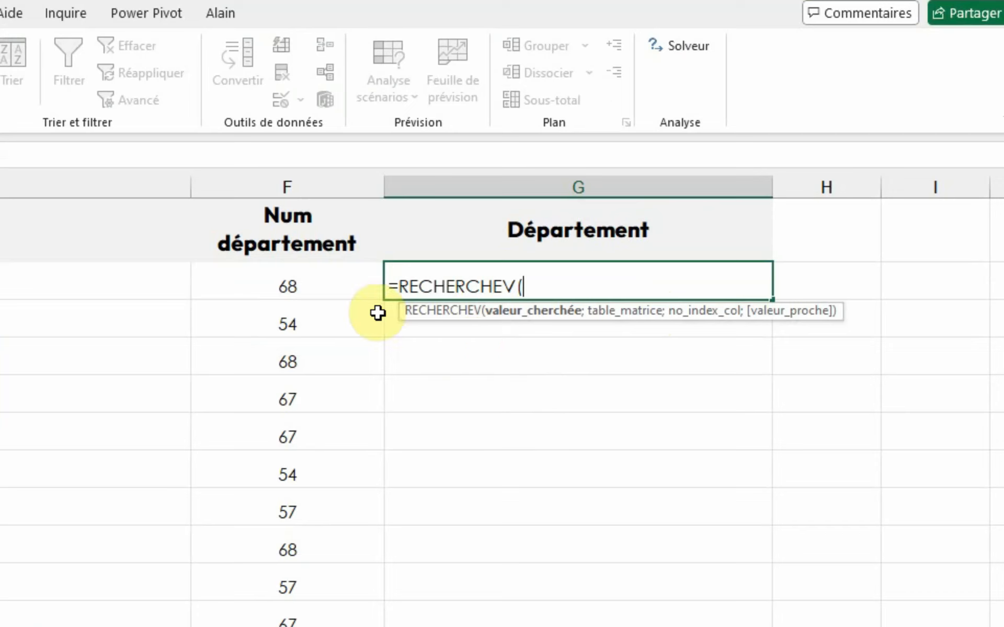
{"action": "left_click", "coordinate": [342, 291]}
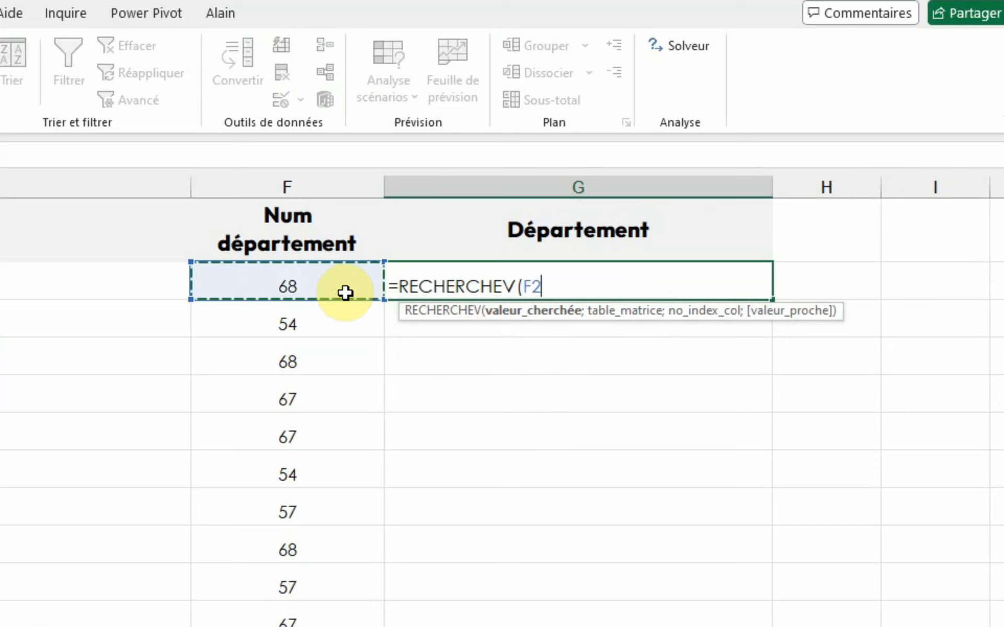
{"action": "type", "text": ";"}
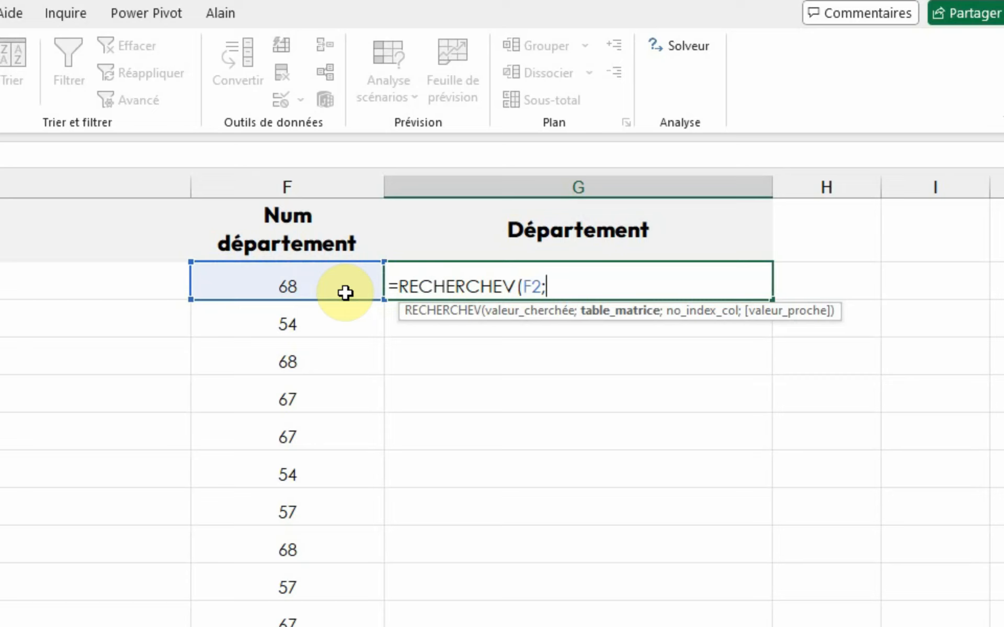
- Add the named range TableDept as the formula's table_matrice argument, picking it from the suggested names
{"action": "type", "text": "t"}
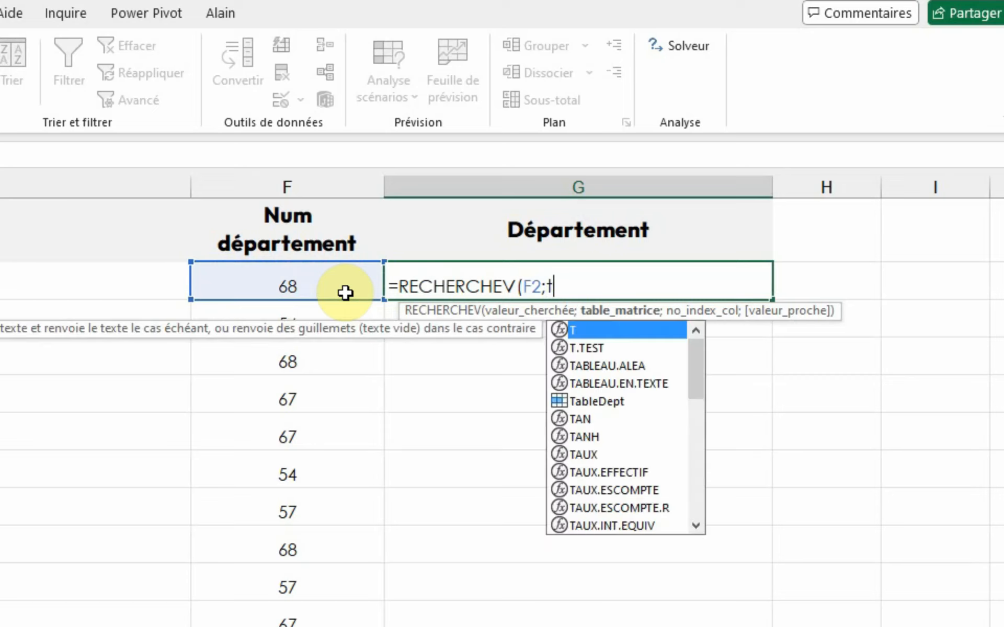
{"action": "type", "text": "ab"}
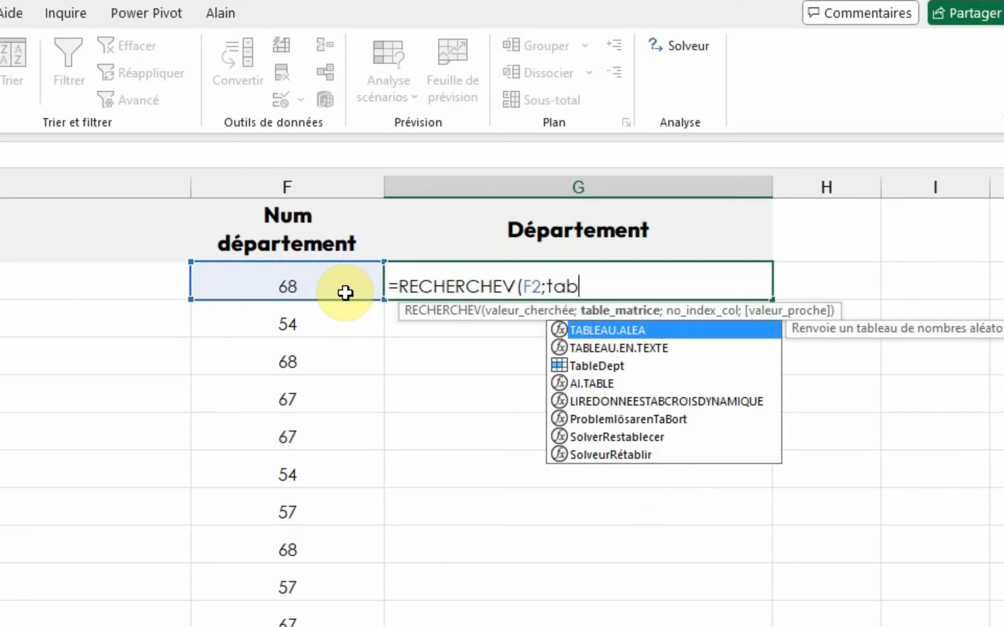
{"action": "type", "text": "l"}
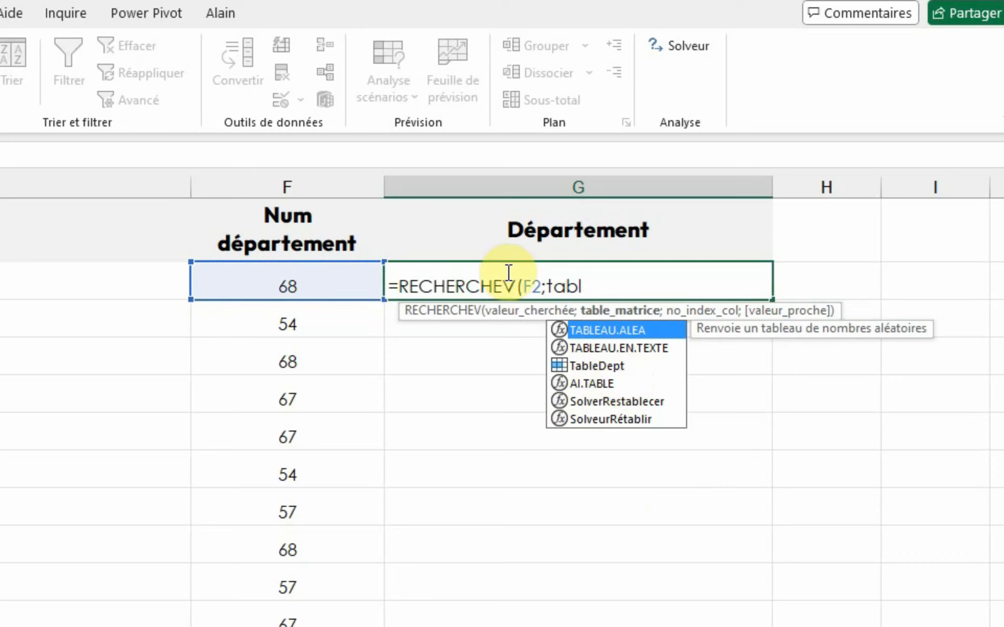
{"action": "left_click", "coordinate": [586, 365]}
{"action": "left_click", "coordinate": [587, 364]}
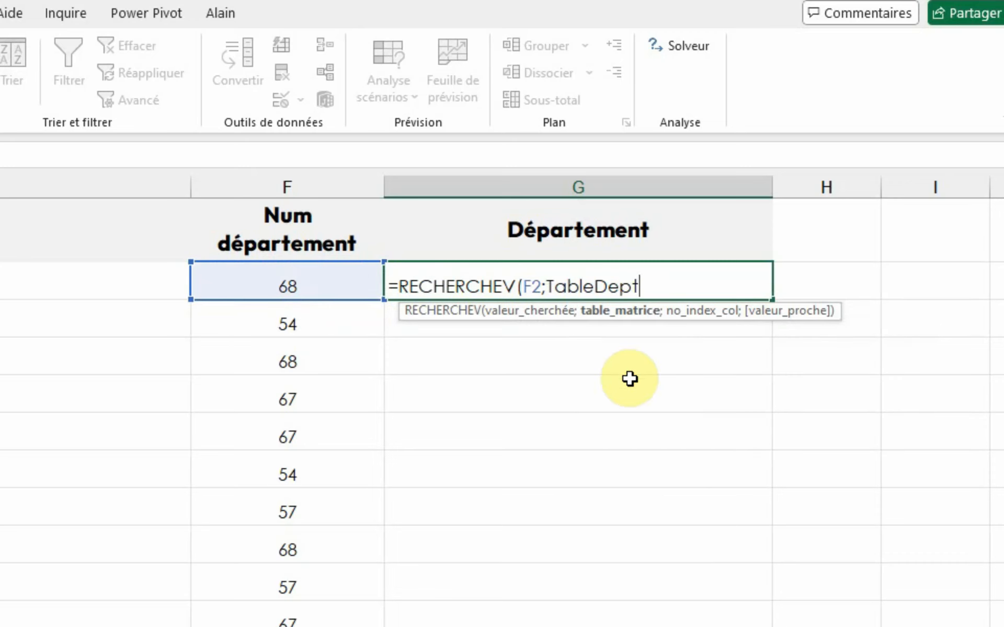
- Remove TableDept from the formula and reinsert it with the Coller un nom dialog
{"action": "key", "text": "BackSpace"}
{"action": "key", "text": "BackSpace"}
{"action": "key", "text": "BackSpace"}
{"action": "key", "text": "BackSpace"}
{"action": "key", "text": "BackSpace"}
{"action": "key", "text": "BackSpace"}
{"action": "key", "text": "BackSpace"}
{"action": "key", "text": "BackSpace"}
{"action": "key", "text": "BackSpace"}
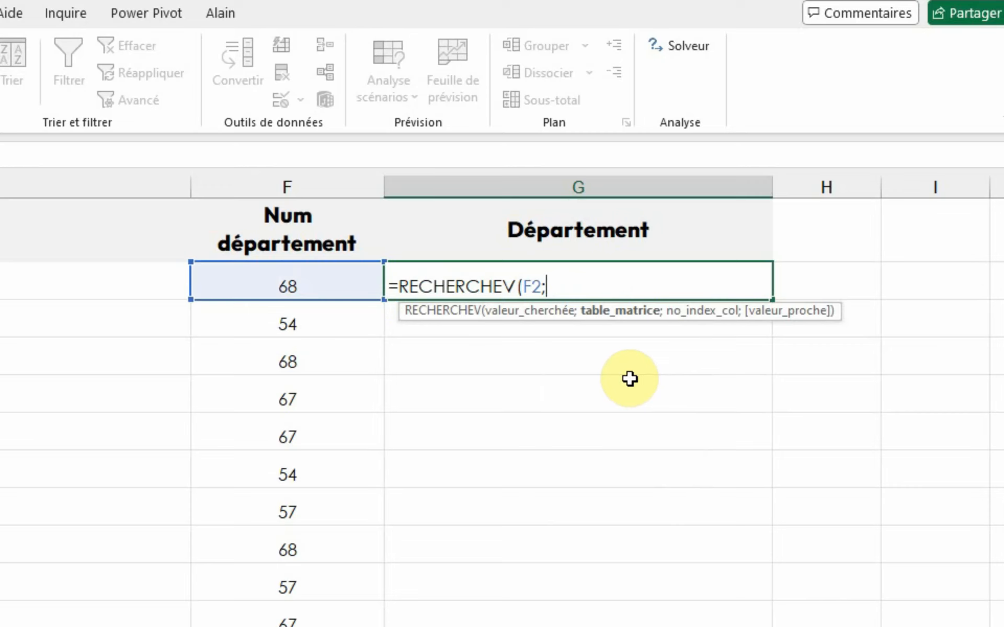
{"action": "key", "text": "F3"}
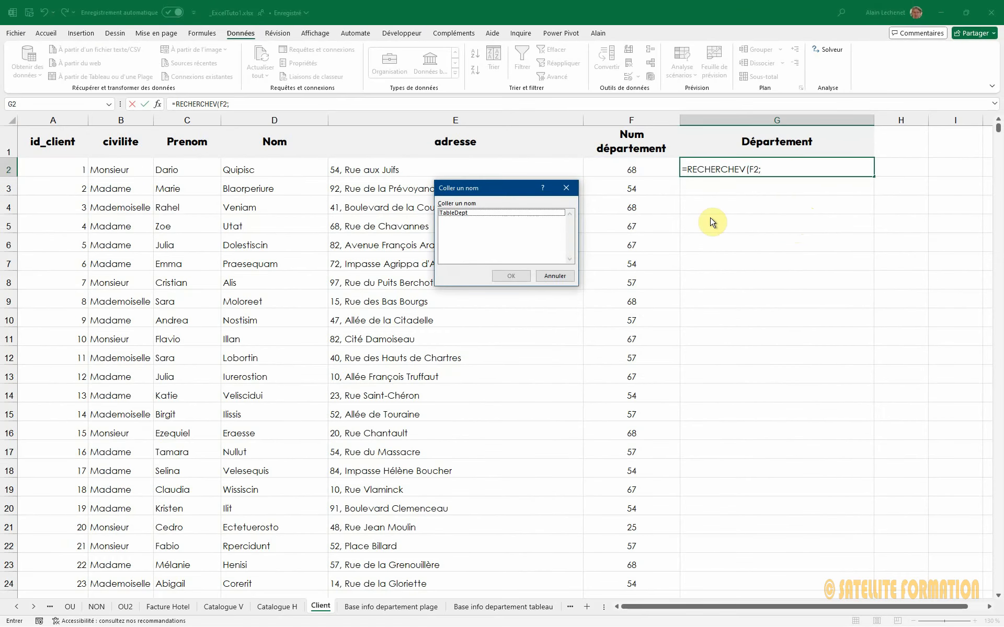
{"action": "left_click", "coordinate": [448, 215]}
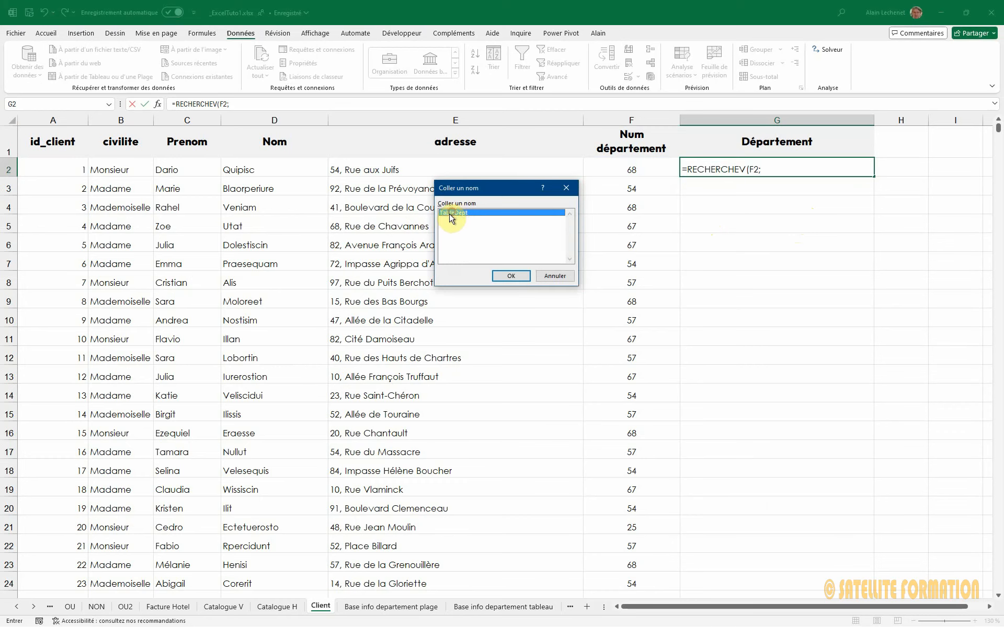
{"action": "left_click", "coordinate": [520, 277]}
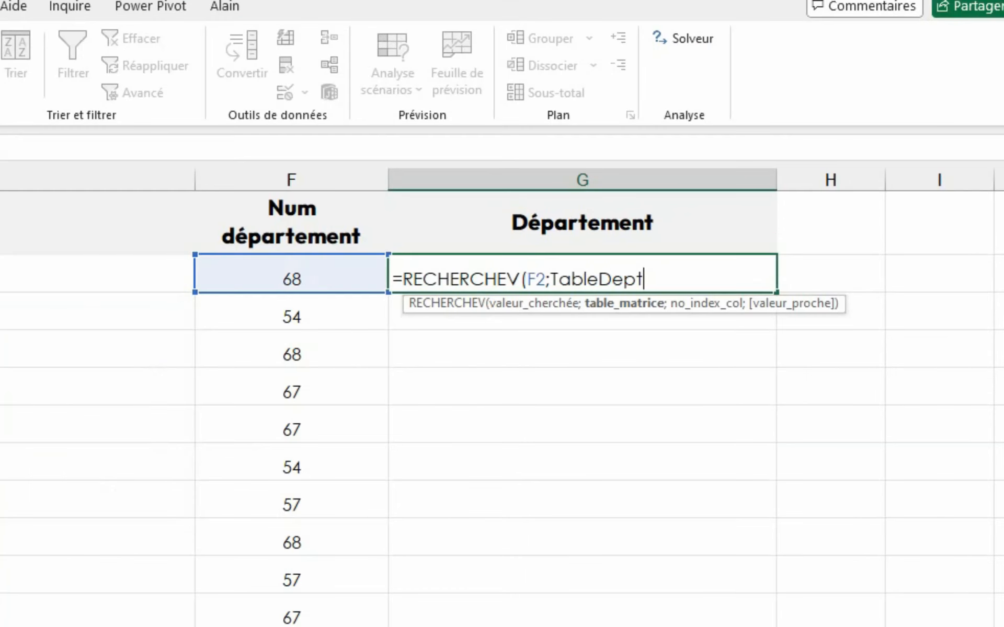
- Complete the formula with column index 2 and exact match FAUX, and copy it down to G13
{"action": "type", "text": ";2"}
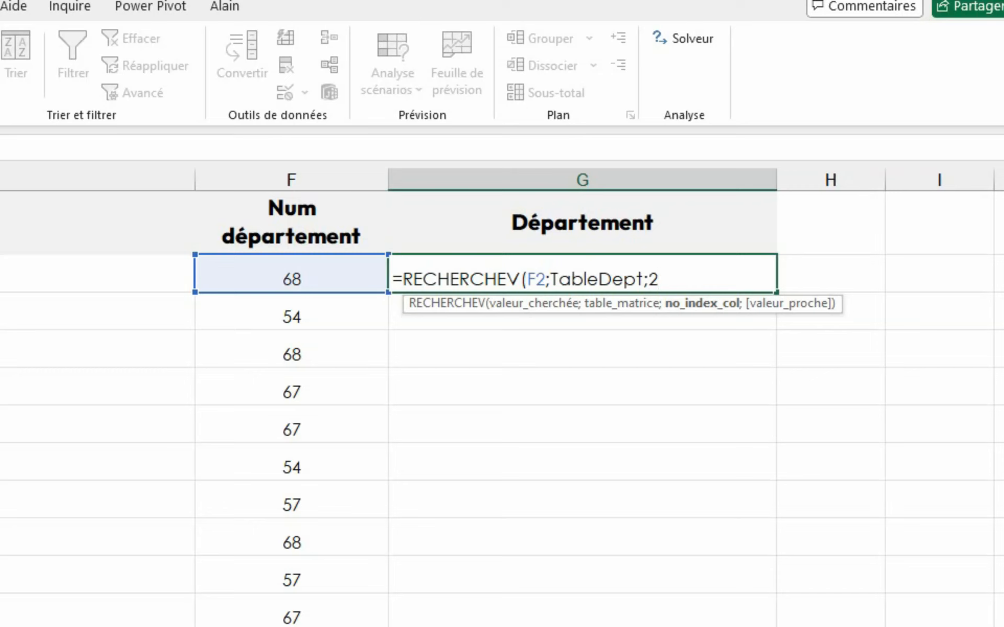
{"action": "type", "text": ";"}
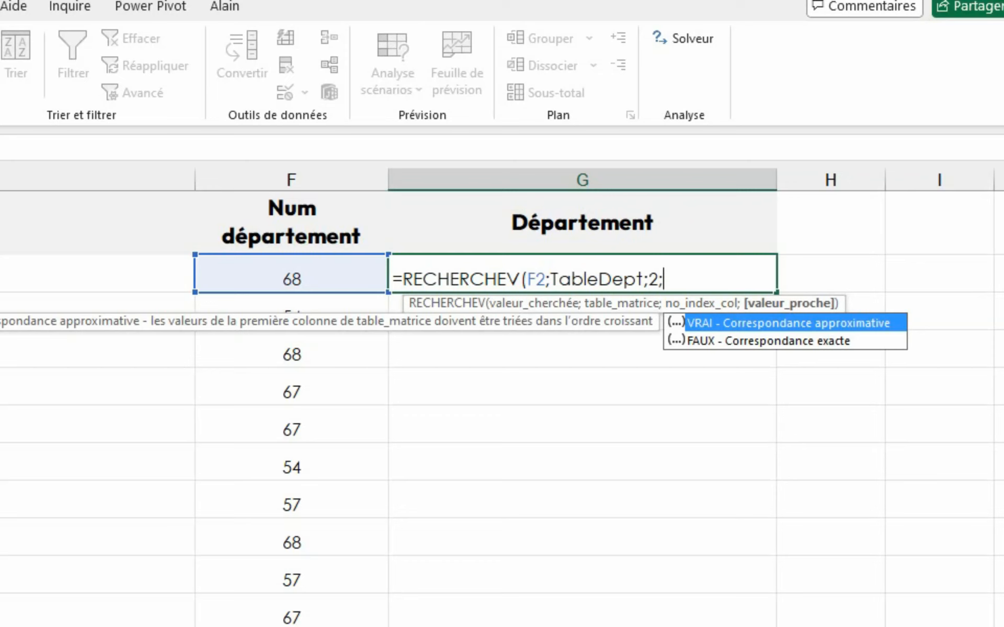
{"action": "double_click", "coordinate": [760, 340]}
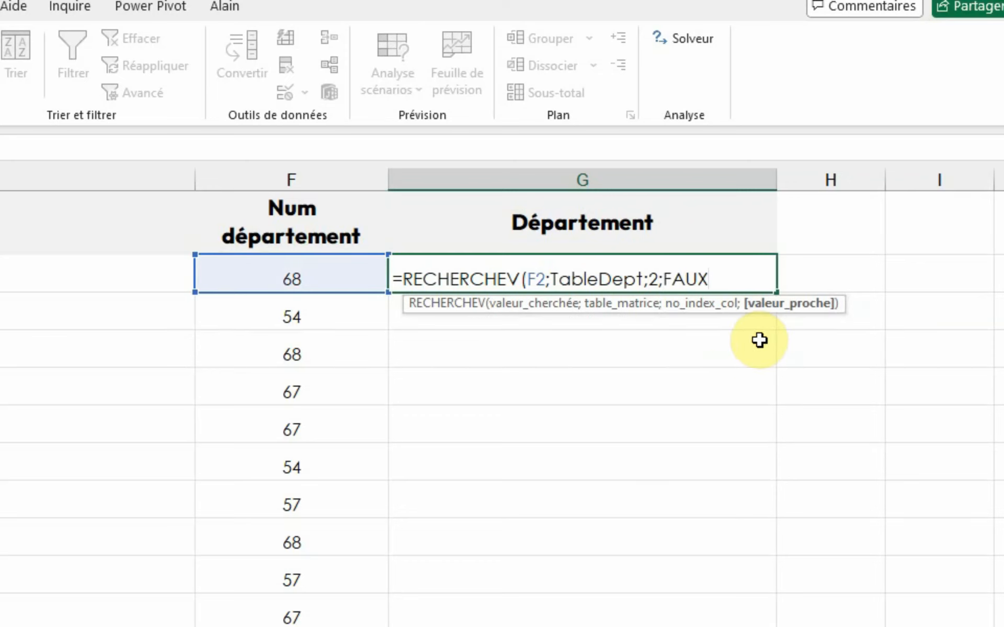
{"action": "type", "text": ")"}
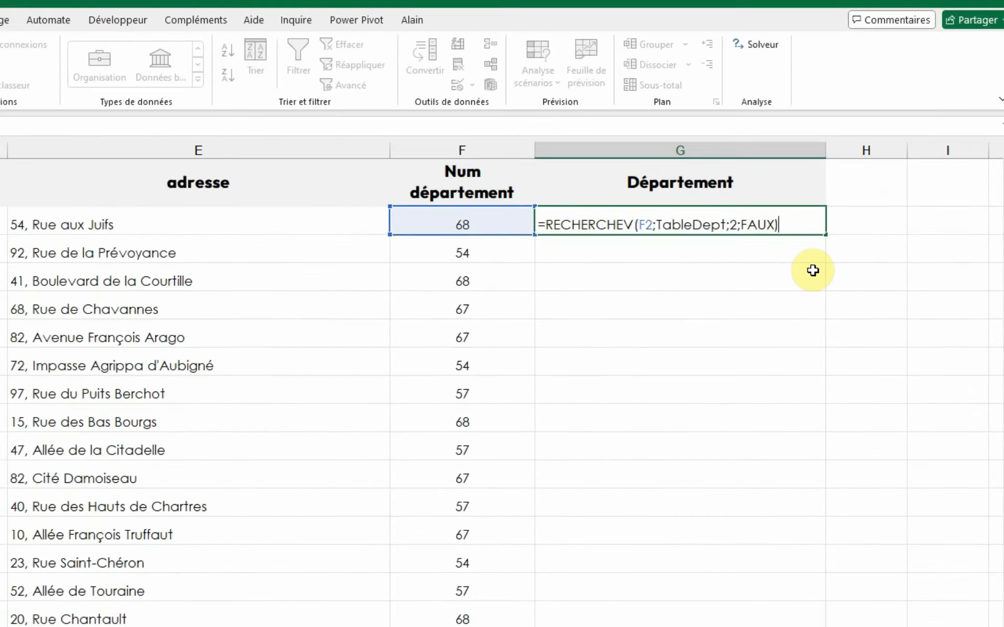
{"action": "key", "text": "Return"}
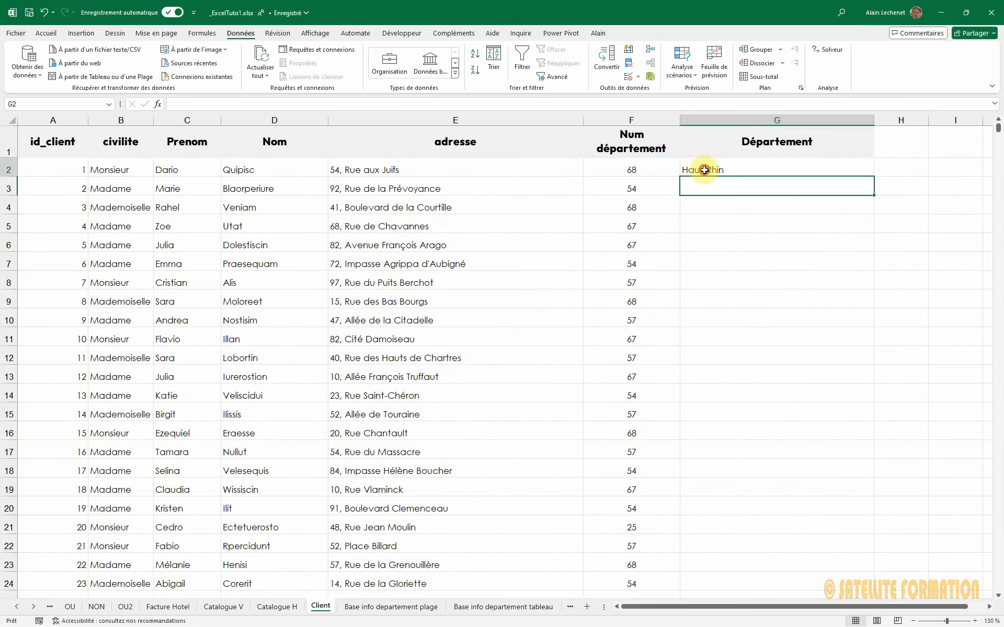
{"action": "left_click", "coordinate": [681, 178]}
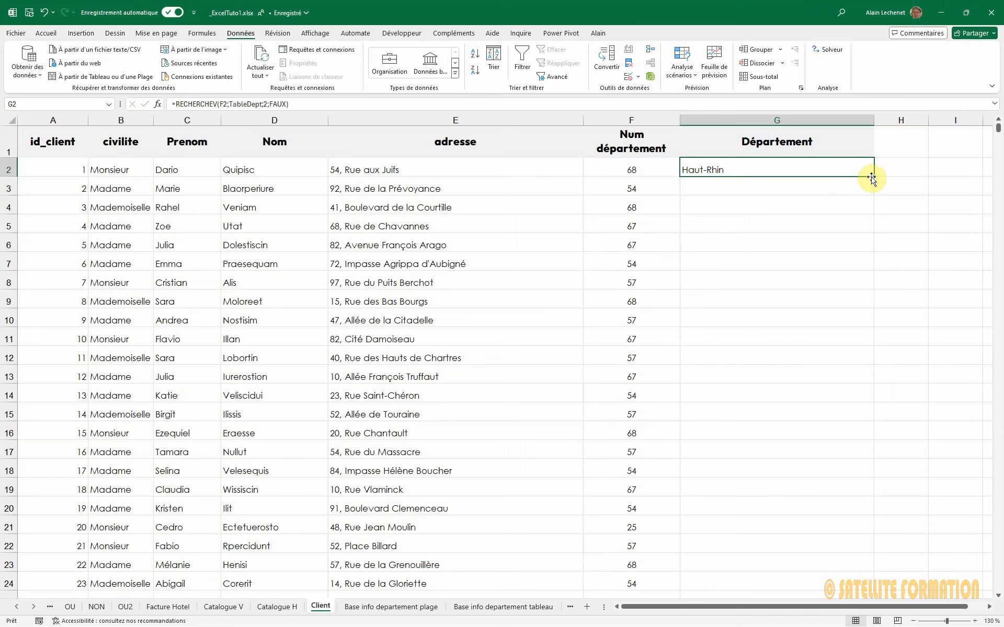
{"action": "left_click_drag", "start_coordinate": [874, 177], "coordinate": [889, 379]}
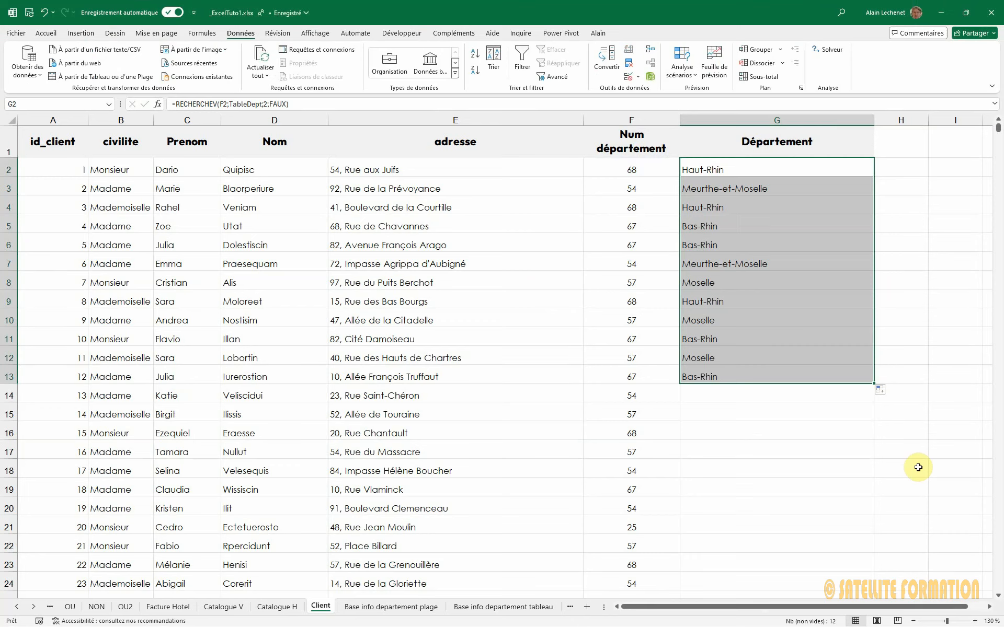
- Undo the fill and the lookup formula in the Département column
{"action": "key", "text": "ctrl+z"}
{"action": "key", "text": "ctrl+z"}
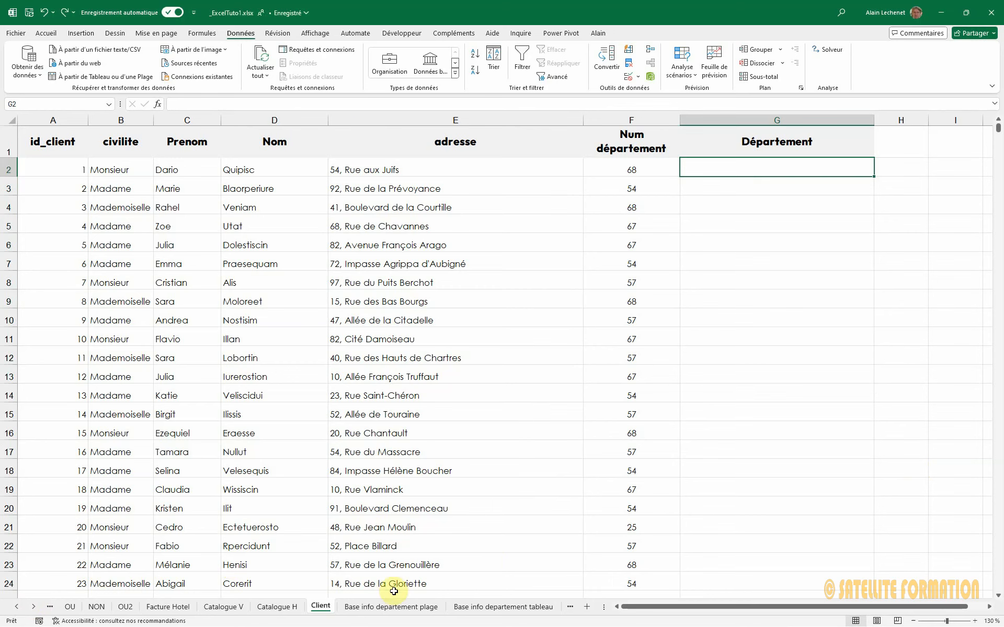
- Select the department data A2:C97 on the Base info departement plage sheet, check its range name, and deselect it
{"action": "left_click", "coordinate": [390, 607]}
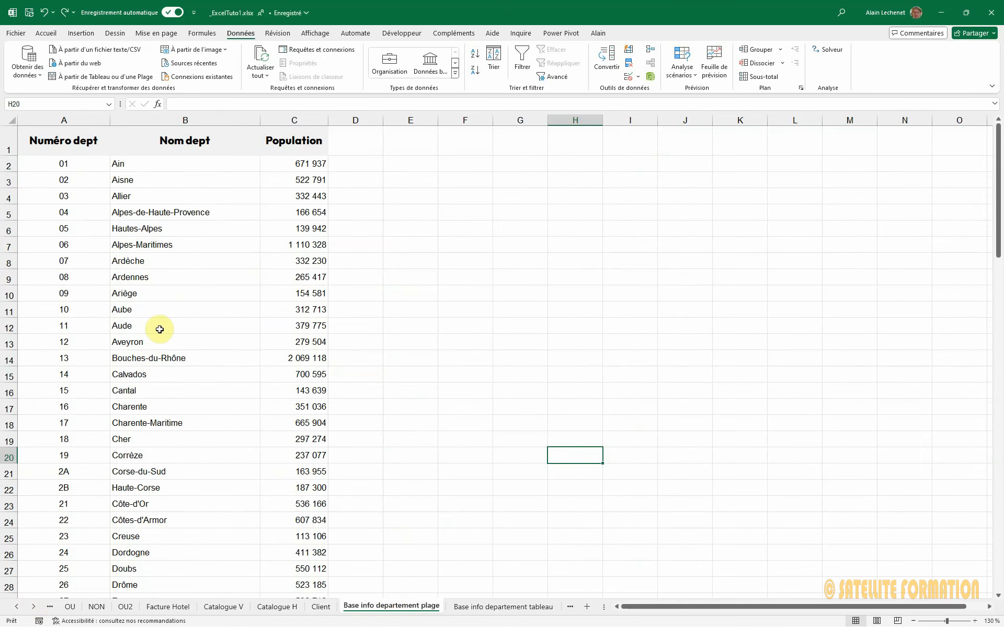
{"action": "left_click_drag", "start_coordinate": [79, 160], "coordinate": [263, 424]}
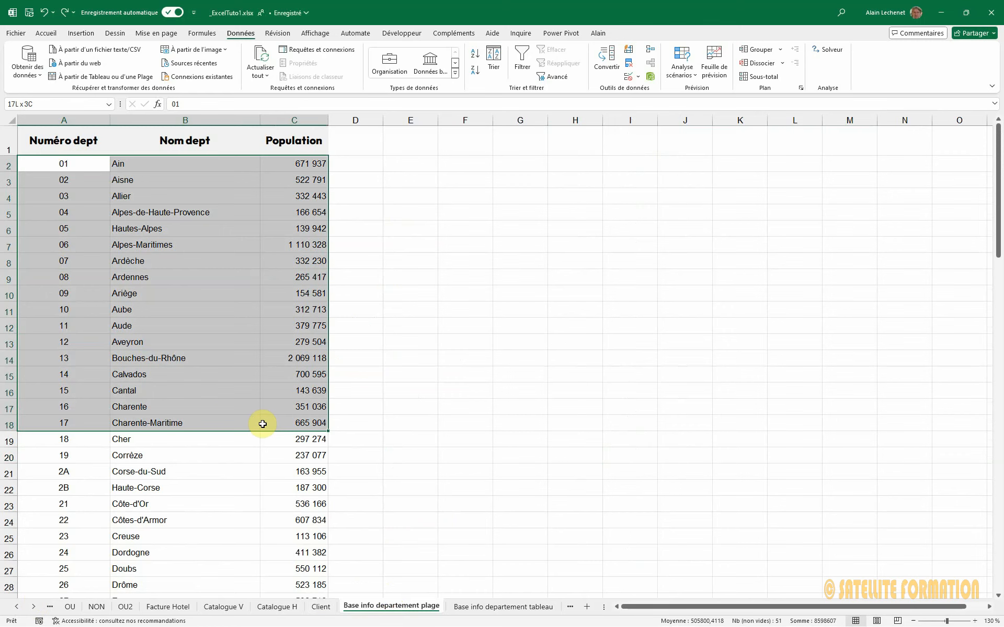
{"action": "left_click", "coordinate": [175, 277]}
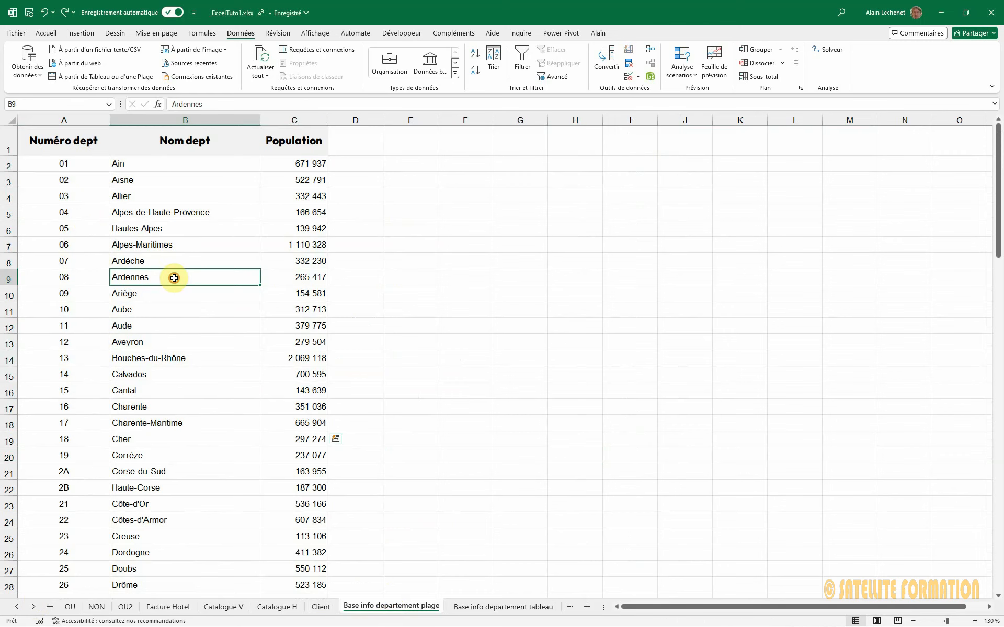
{"action": "left_click_drag", "start_coordinate": [71, 165], "coordinate": [253, 218]}
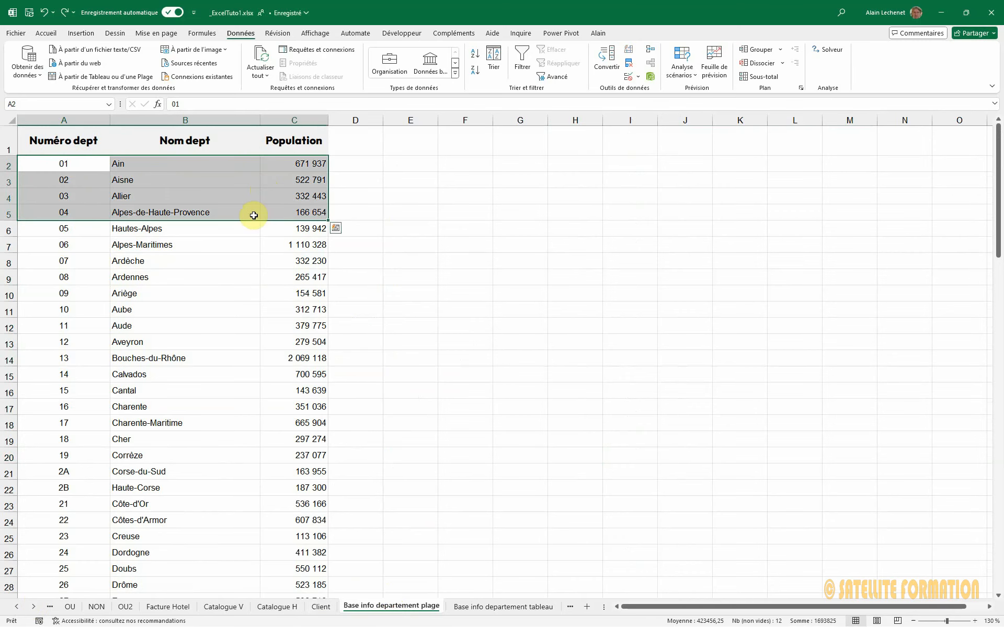
{"action": "key", "text": "ctrl+shift+Down"}
{"action": "scroll", "coordinate": [204, 516], "scroll_direction": "up", "scroll_amount": 20}
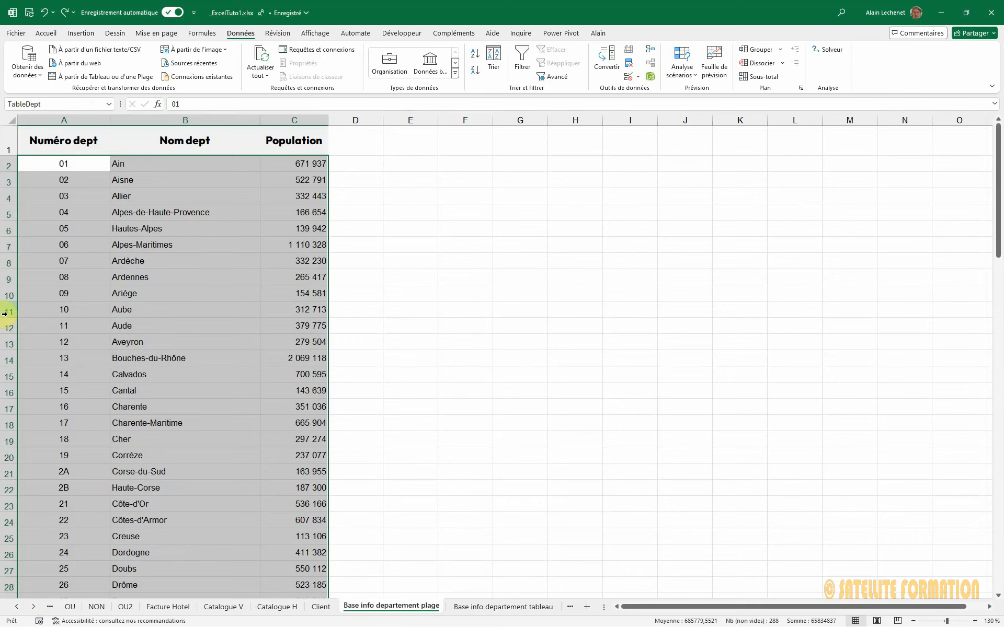
{"action": "left_click", "coordinate": [71, 106]}
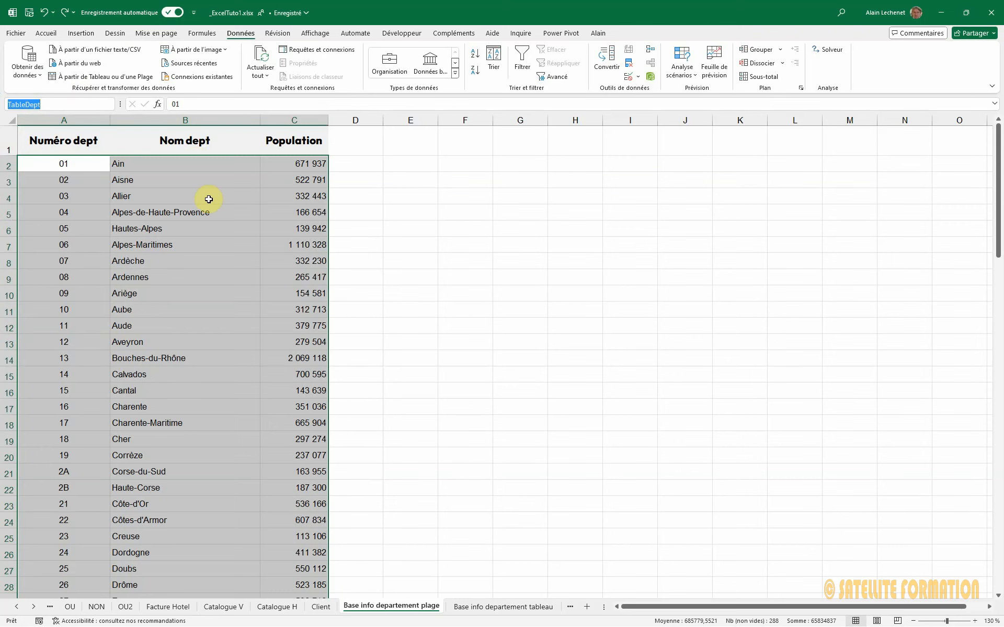
{"action": "left_click", "coordinate": [146, 247]}
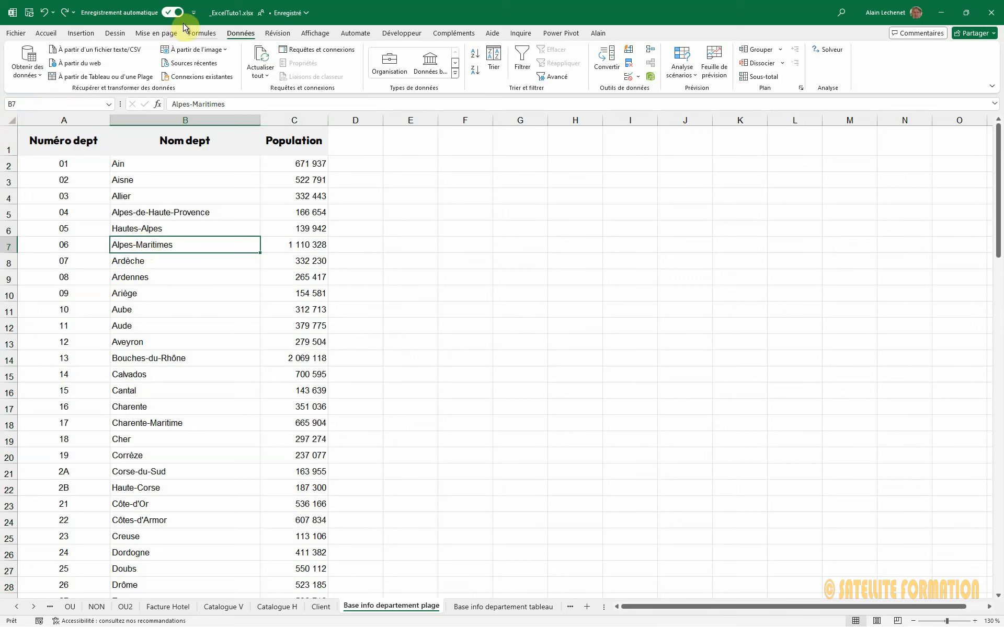
- Open the name manager and widen its reference column and window to read the full ranges of the defined names
{"action": "left_click", "coordinate": [197, 34]}
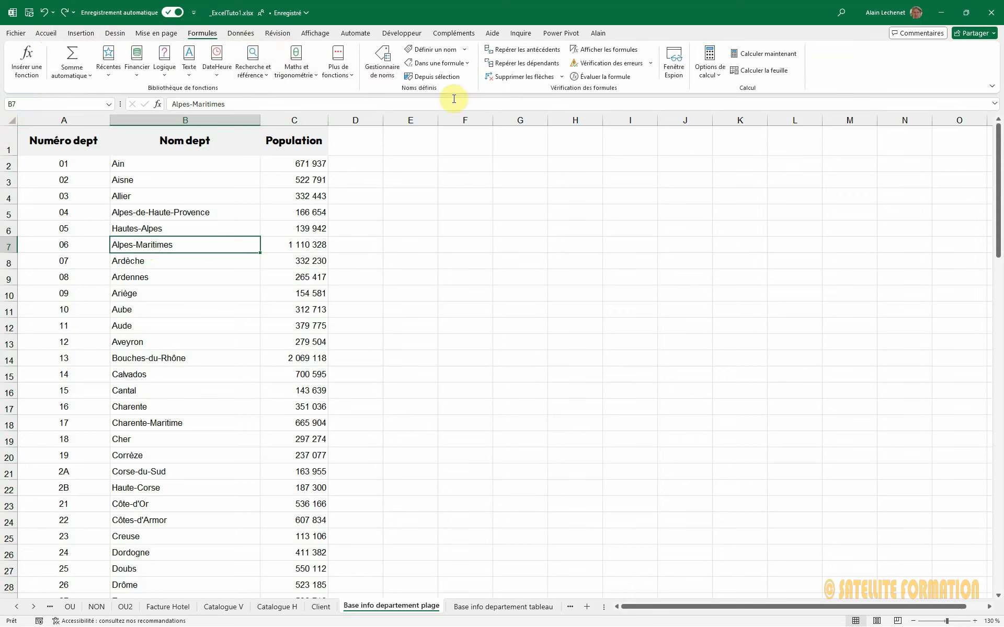
{"action": "left_click", "coordinate": [379, 66]}
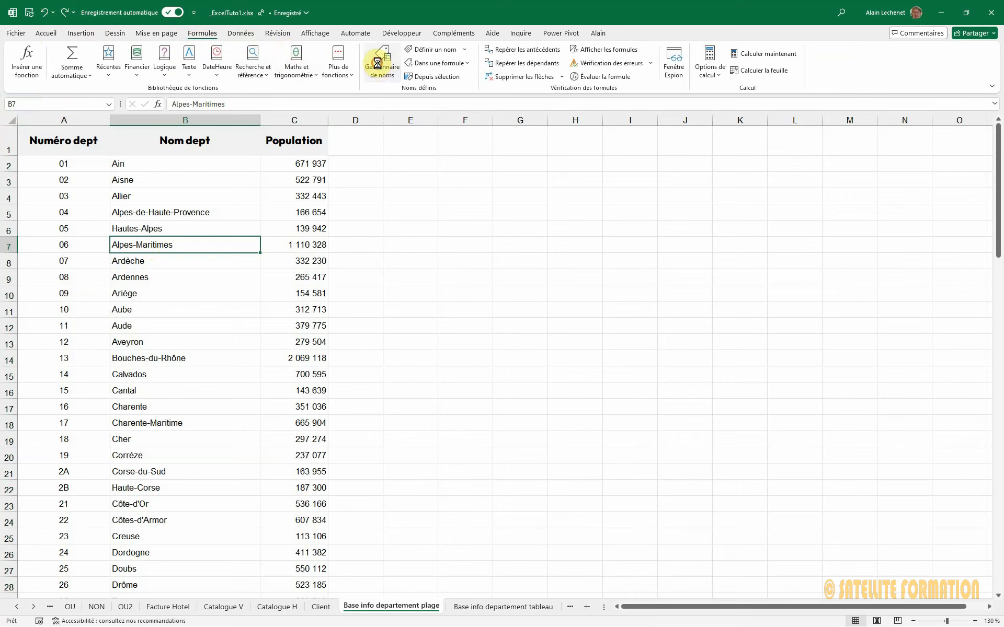
{"action": "left_click_drag", "start_coordinate": [506, 130], "coordinate": [505, 180]}
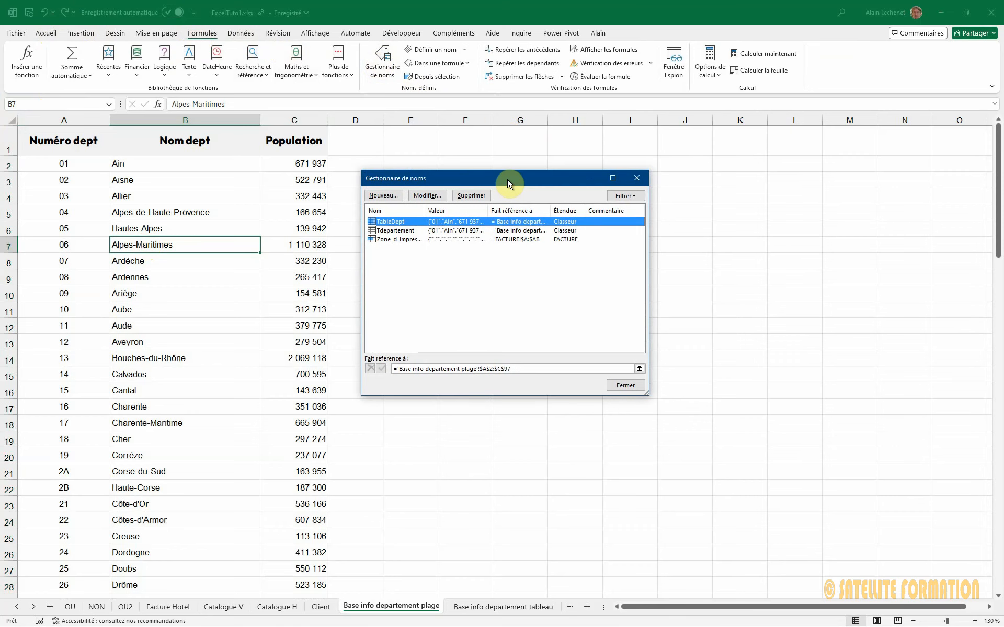
{"action": "key", "text": "super"}
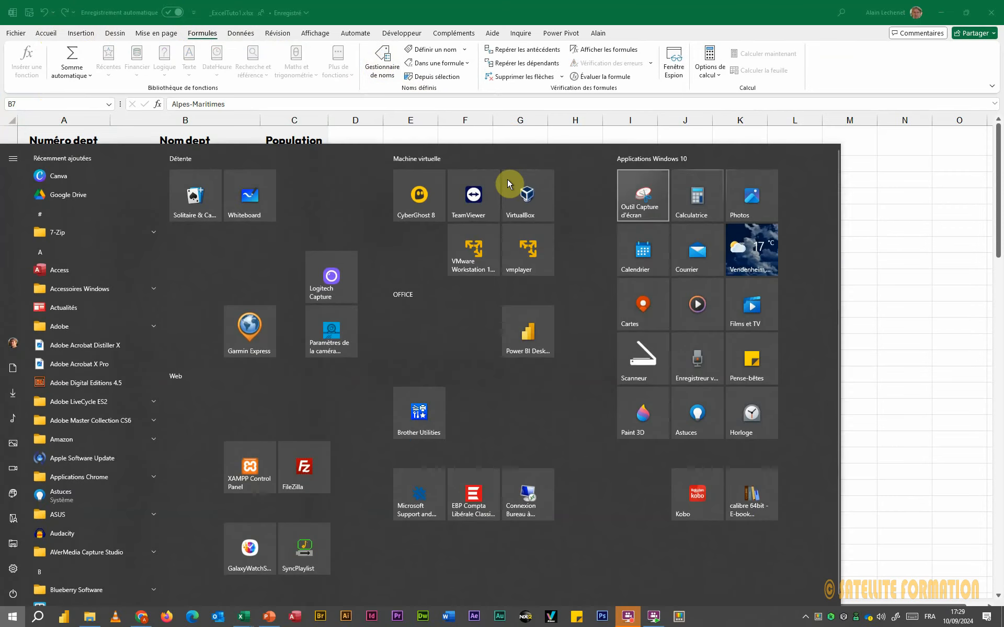
{"action": "key", "text": "super"}
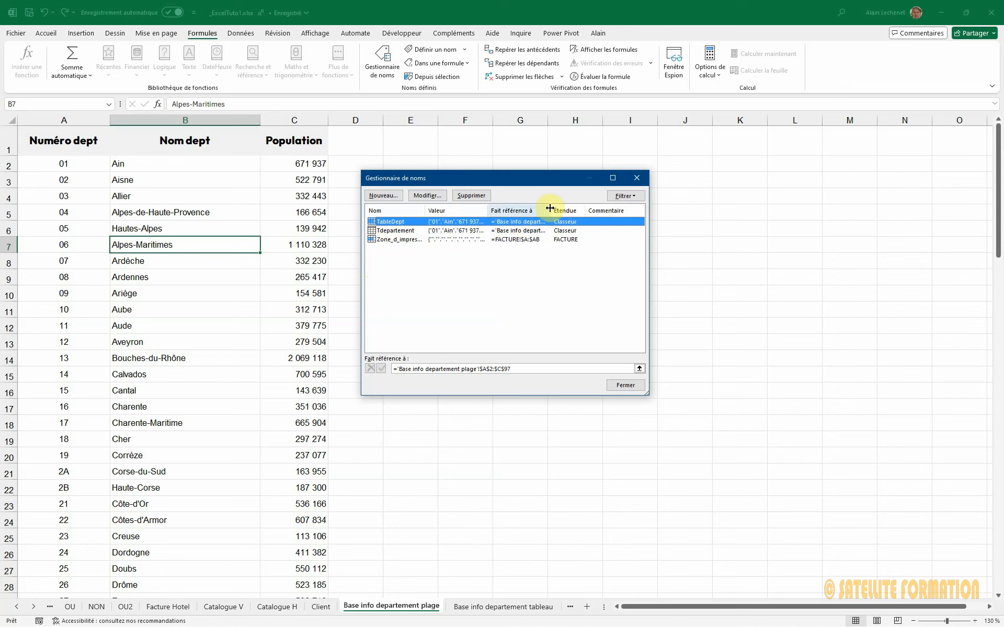
{"action": "left_click_drag", "start_coordinate": [550, 210], "coordinate": [626, 213]}
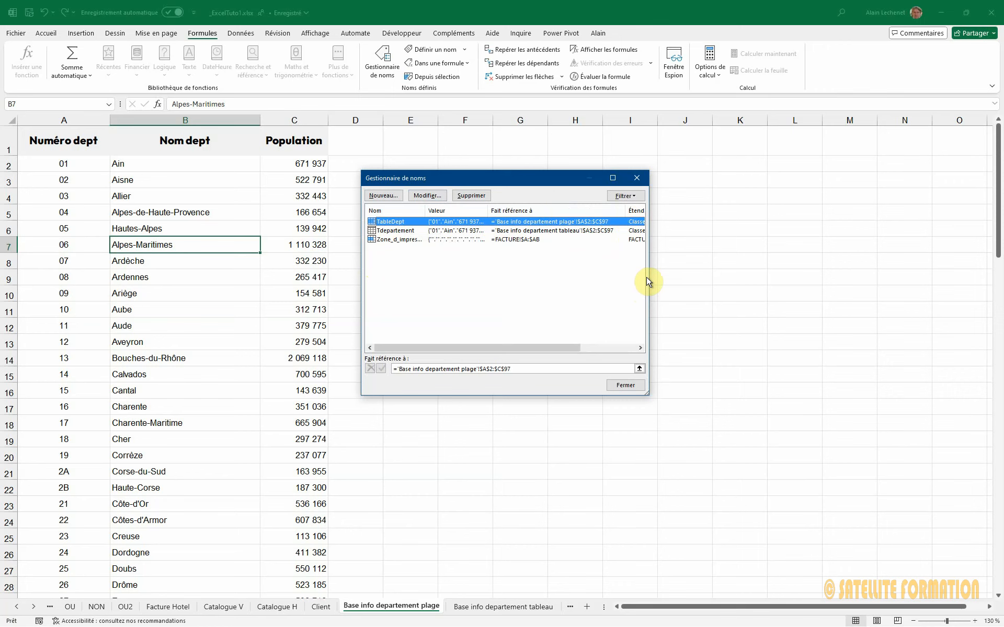
{"action": "left_click_drag", "start_coordinate": [649, 280], "coordinate": [761, 292]}
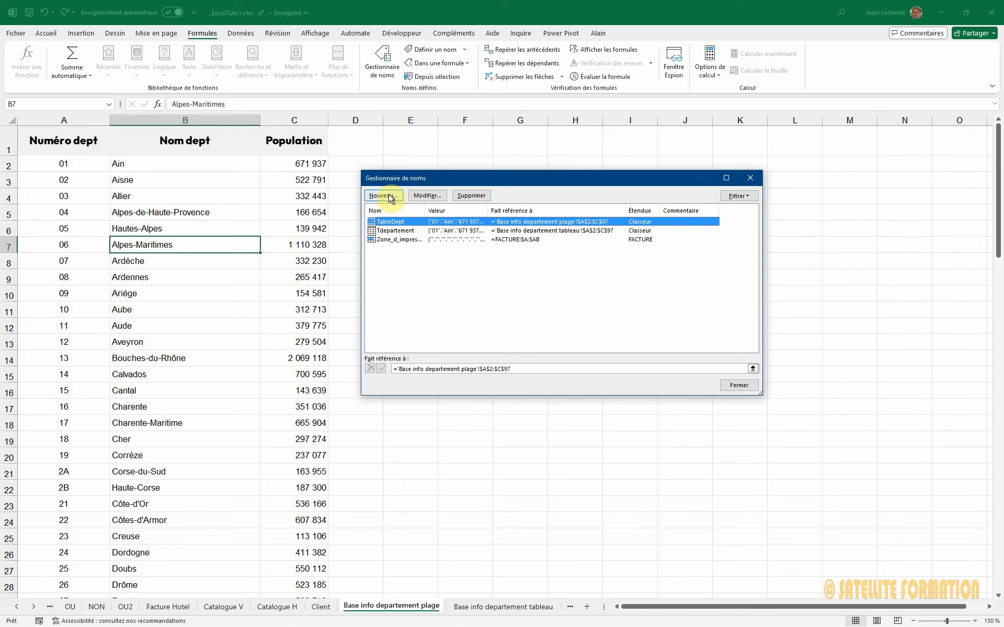
- Open the TableDept name for editing, check the range it refers to, and accept it without changes
{"action": "left_click", "coordinate": [434, 198]}
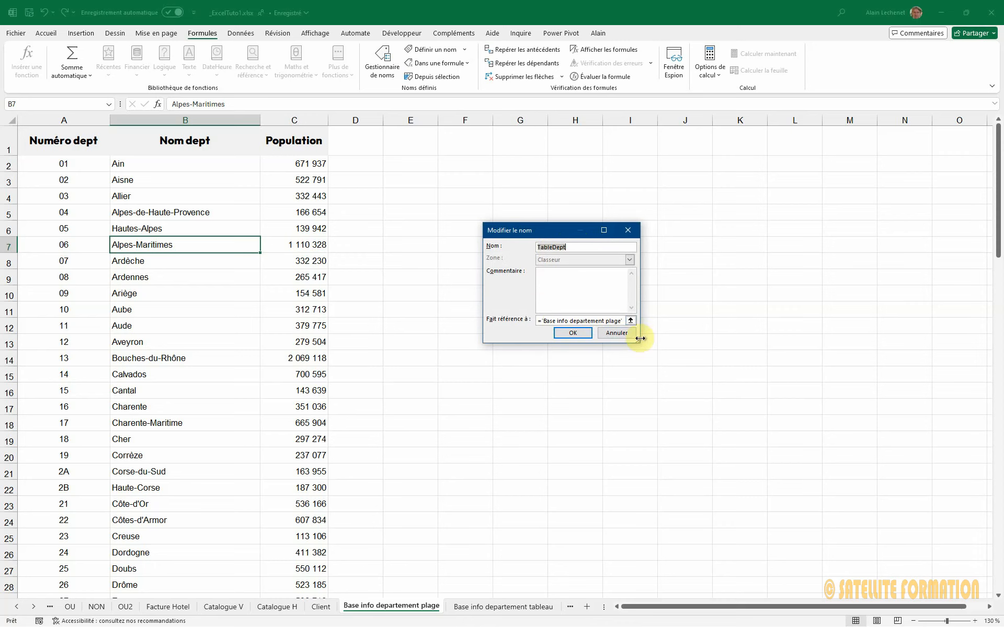
{"action": "left_click_drag", "start_coordinate": [640, 339], "coordinate": [796, 341]}
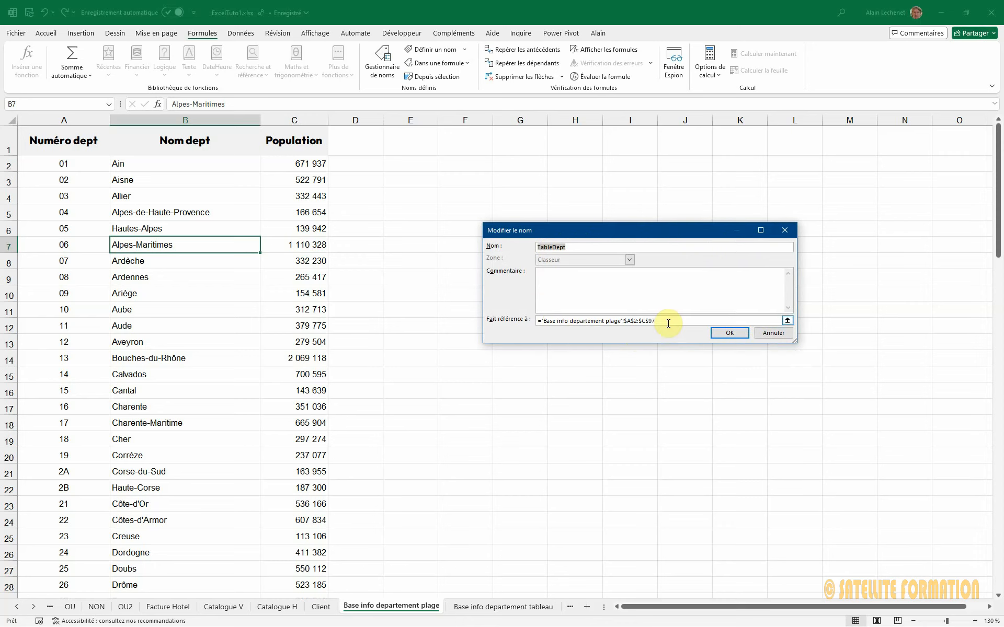
{"action": "left_click_drag", "start_coordinate": [668, 323], "coordinate": [504, 324]}
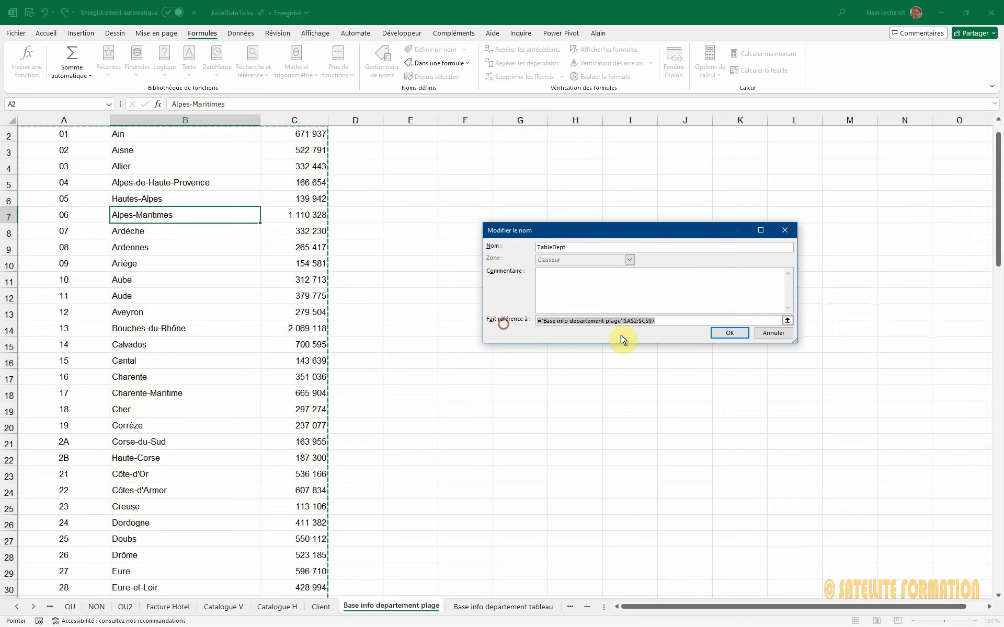
{"action": "left_click", "coordinate": [663, 320]}
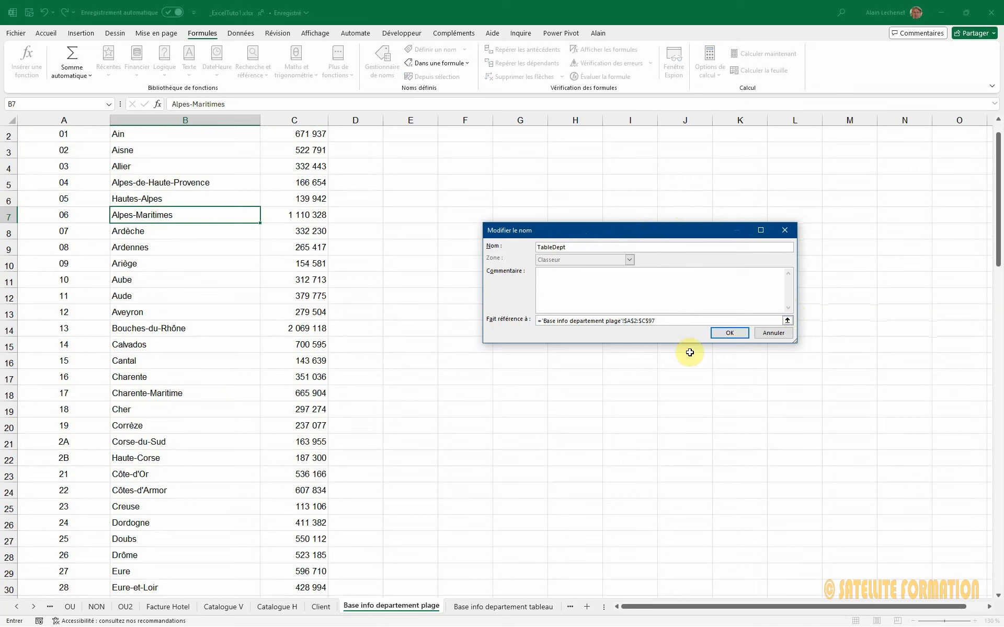
{"action": "left_click", "coordinate": [730, 333]}
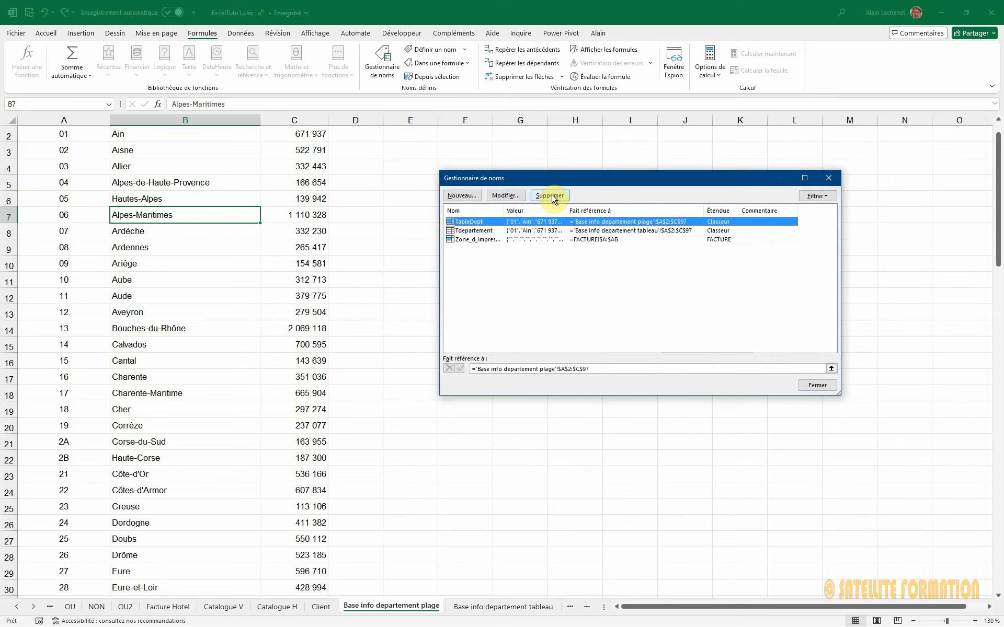
- Delete the Zone_d_impression name from the workbook
{"action": "left_click", "coordinate": [480, 240]}
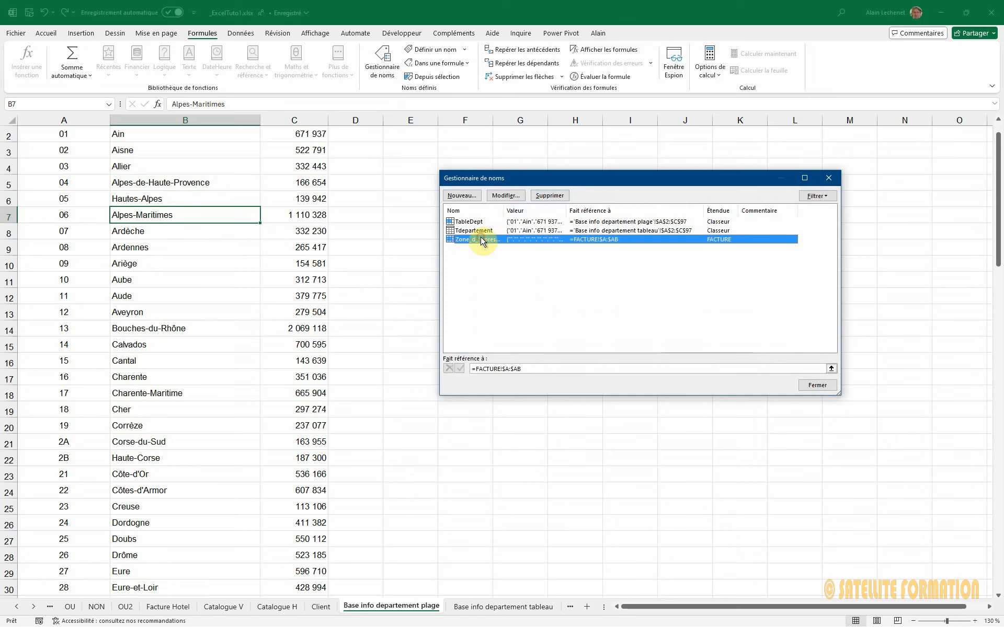
{"action": "left_click", "coordinate": [550, 197]}
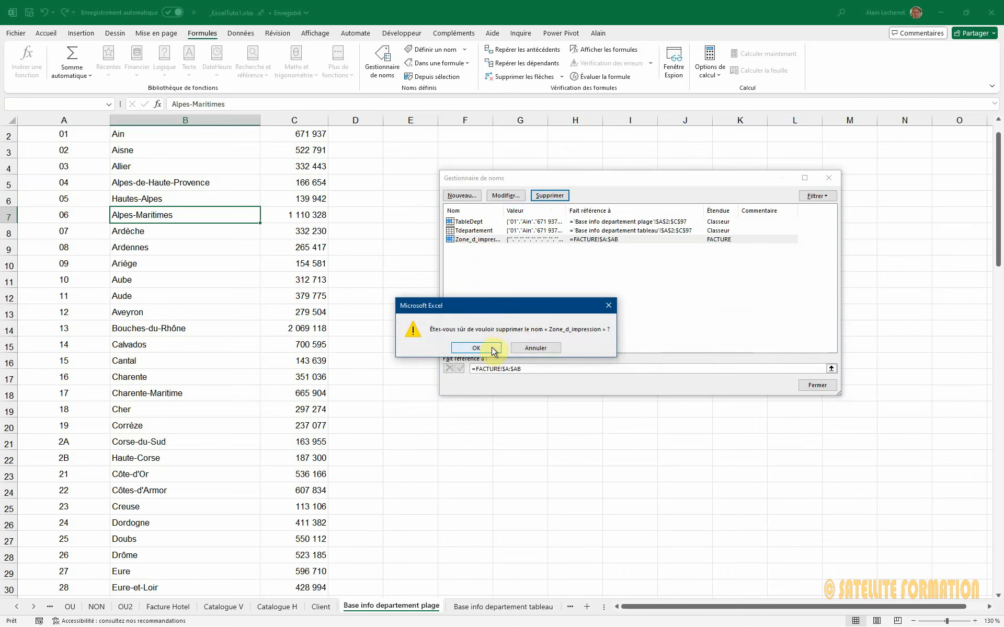
{"action": "left_click", "coordinate": [493, 349]}
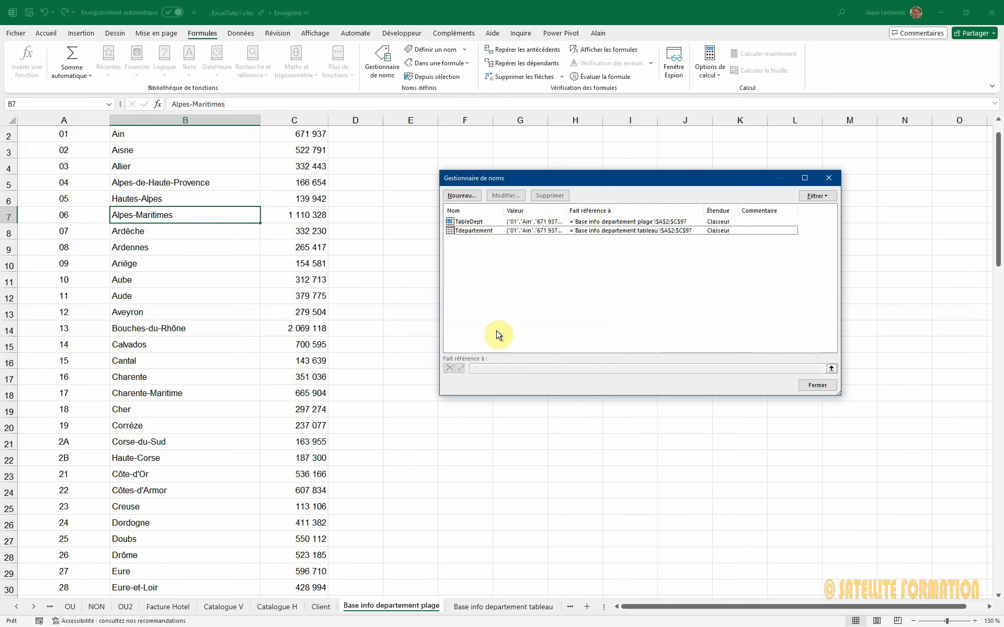
- Review the TableDept and Tdepartement entries and close the name manager
{"action": "left_click", "coordinate": [605, 222]}
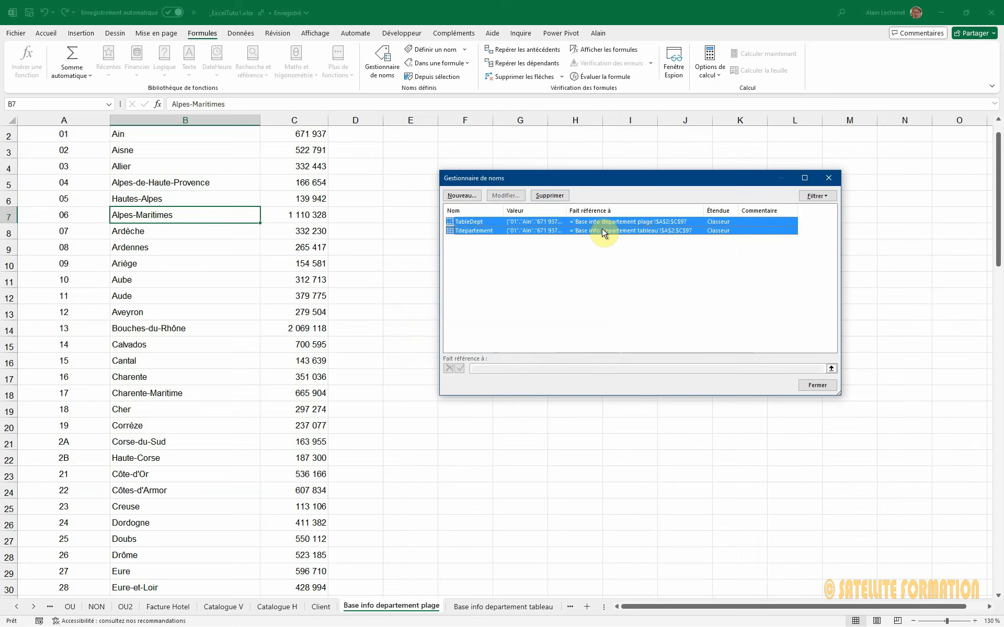
{"action": "left_click", "coordinate": [604, 230], "text": "ctrl"}
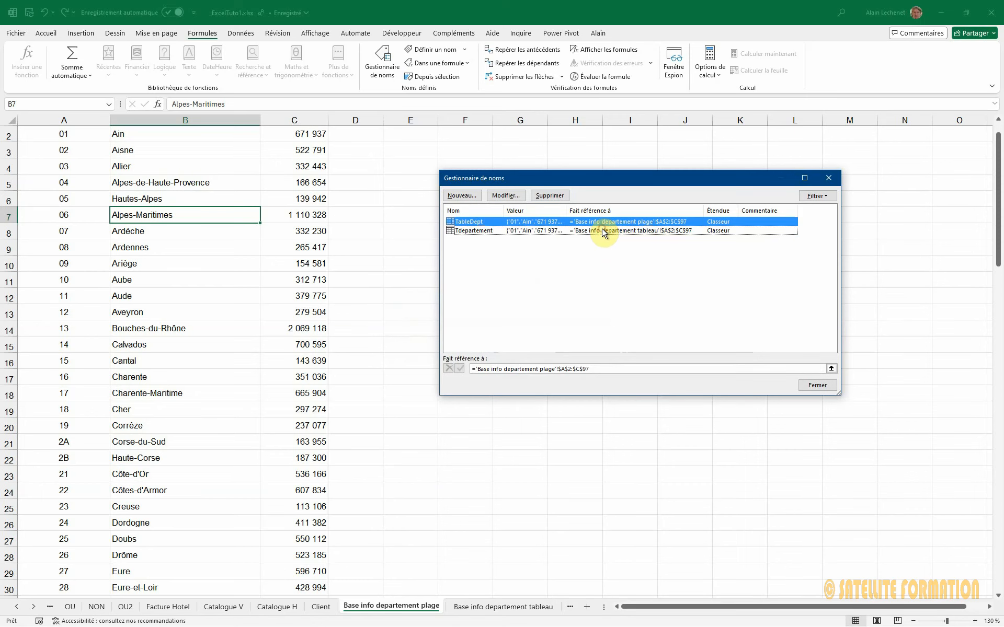
{"action": "left_click", "coordinate": [585, 263]}
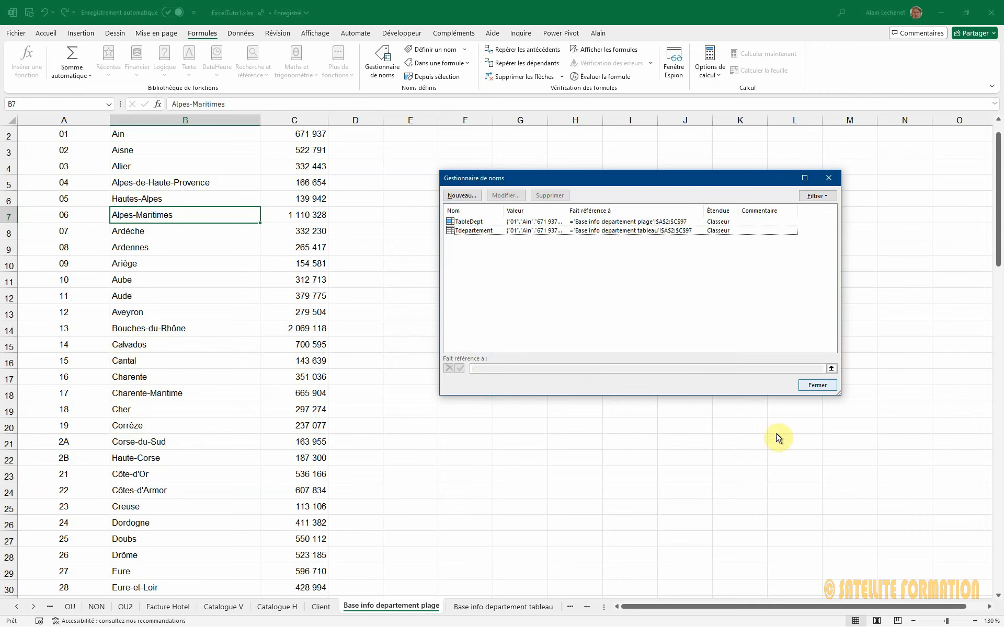
{"action": "left_click", "coordinate": [814, 387]}
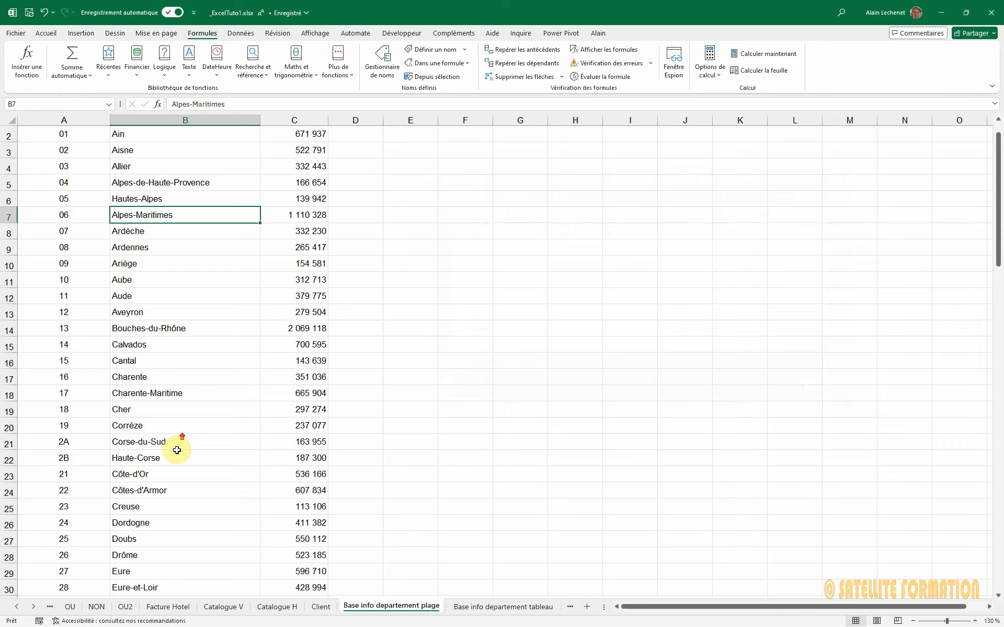
- On the Base info departement tableau sheet, select a cell of the department table and check the table's name in its design settings
{"action": "scroll", "coordinate": [209, 450], "scroll_direction": "up", "scroll_amount": 1}
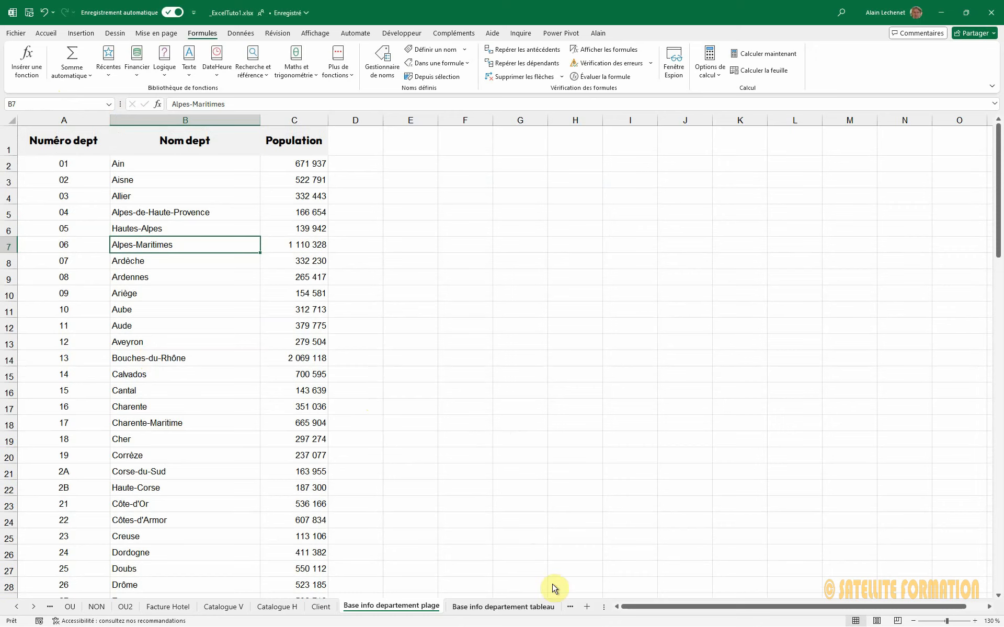
{"action": "left_click", "coordinate": [522, 606]}
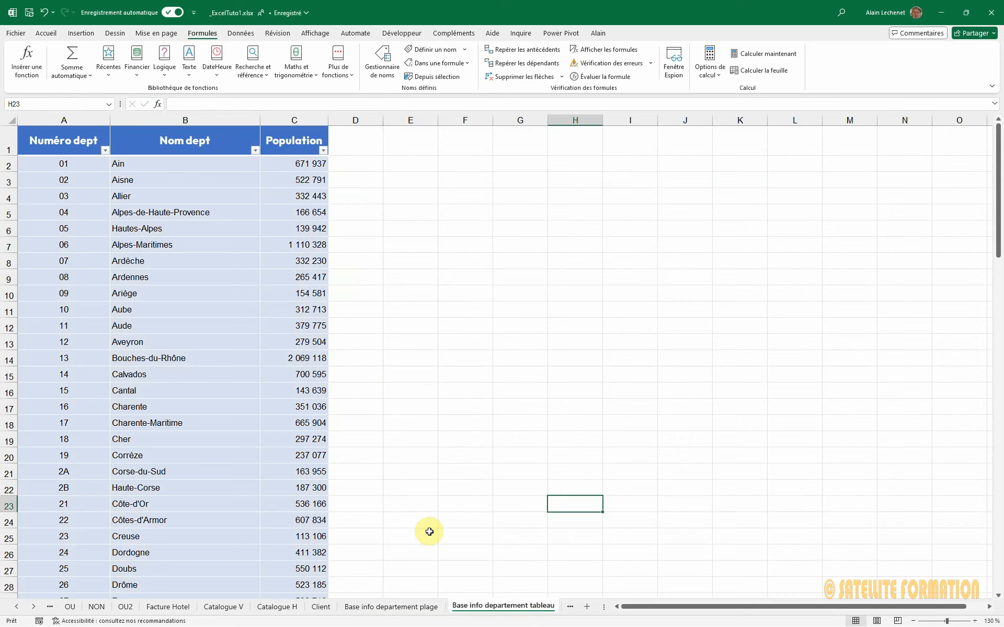
{"action": "left_click", "coordinate": [175, 276]}
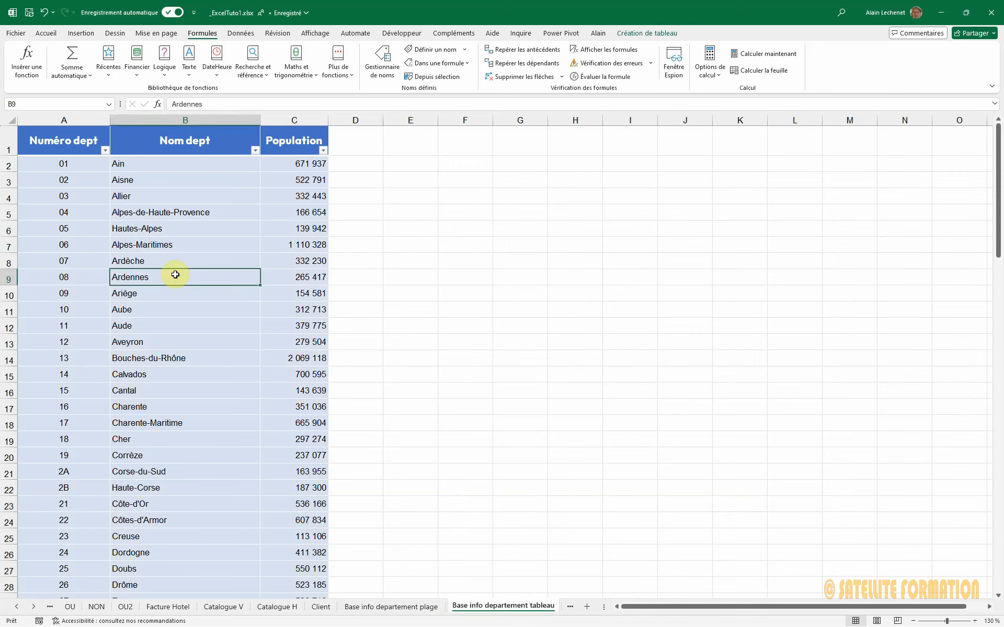
{"action": "left_click", "coordinate": [649, 33]}
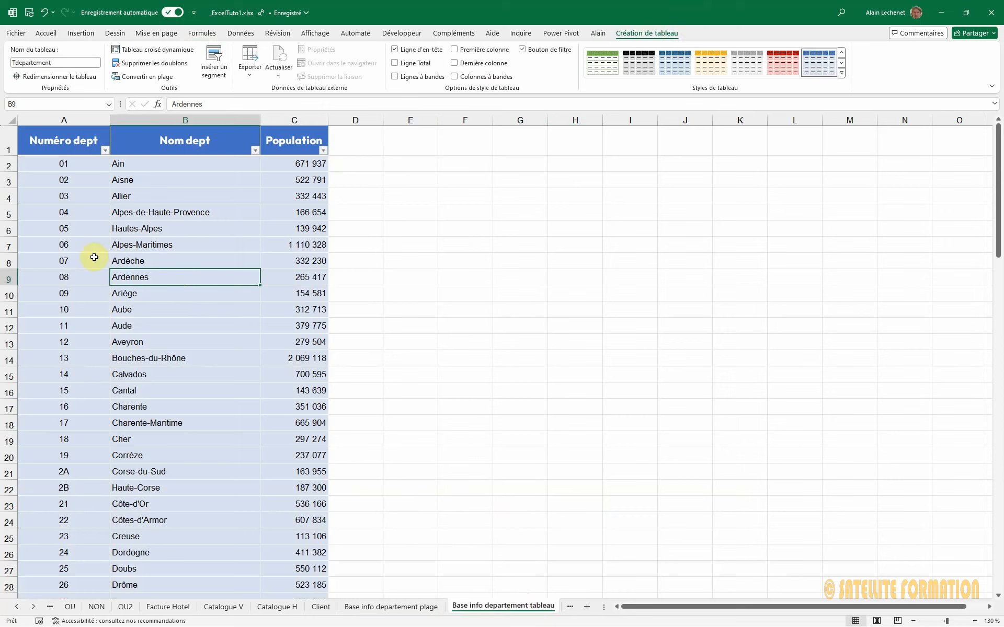
- Turn off the header row of the Tdepartement table
{"action": "left_click", "coordinate": [174, 288]}
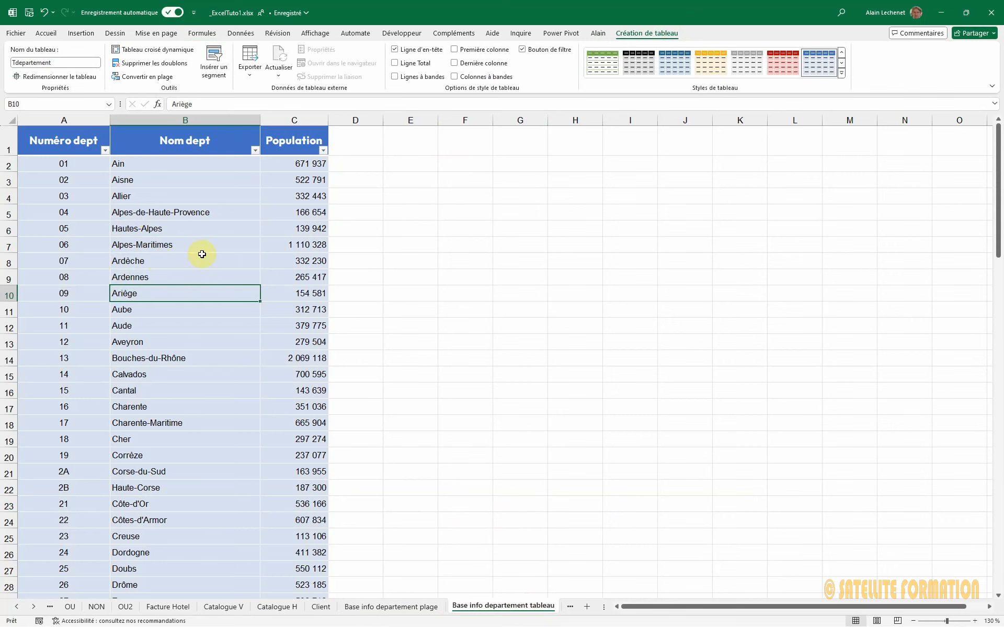
{"action": "left_click", "coordinate": [395, 50]}
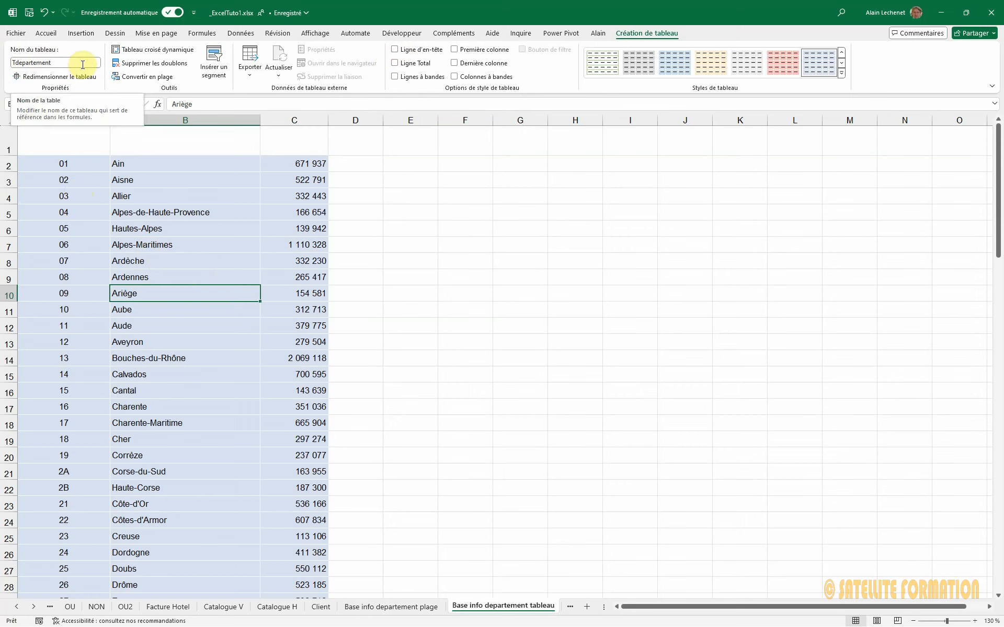
{"action": "left_click", "coordinate": [127, 250]}
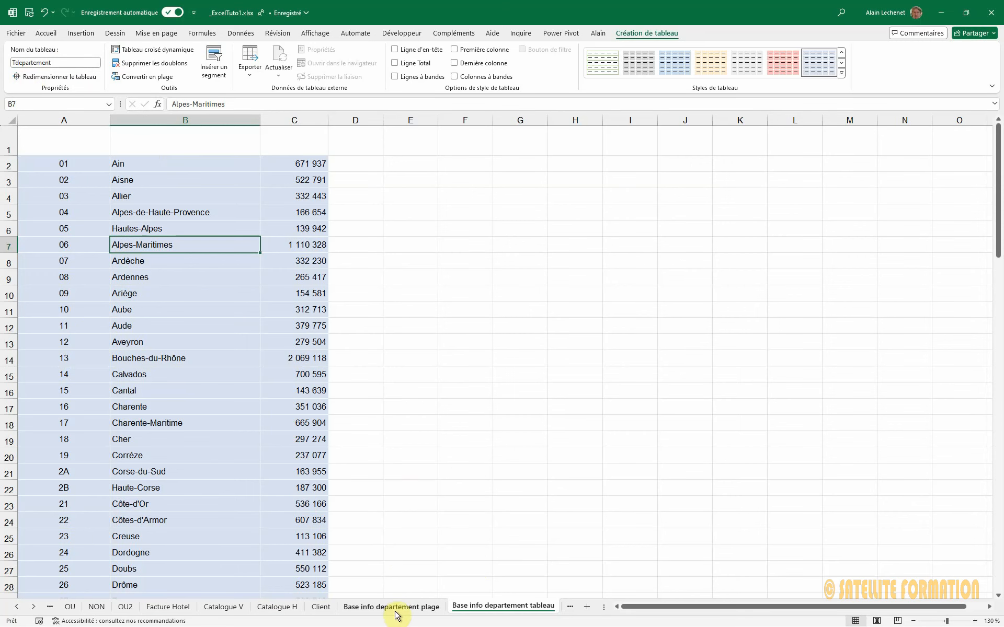
- On the Client sheet, start a RECHERCHEV formula in G2 with F2 as the lookup value
{"action": "left_click", "coordinate": [327, 609]}
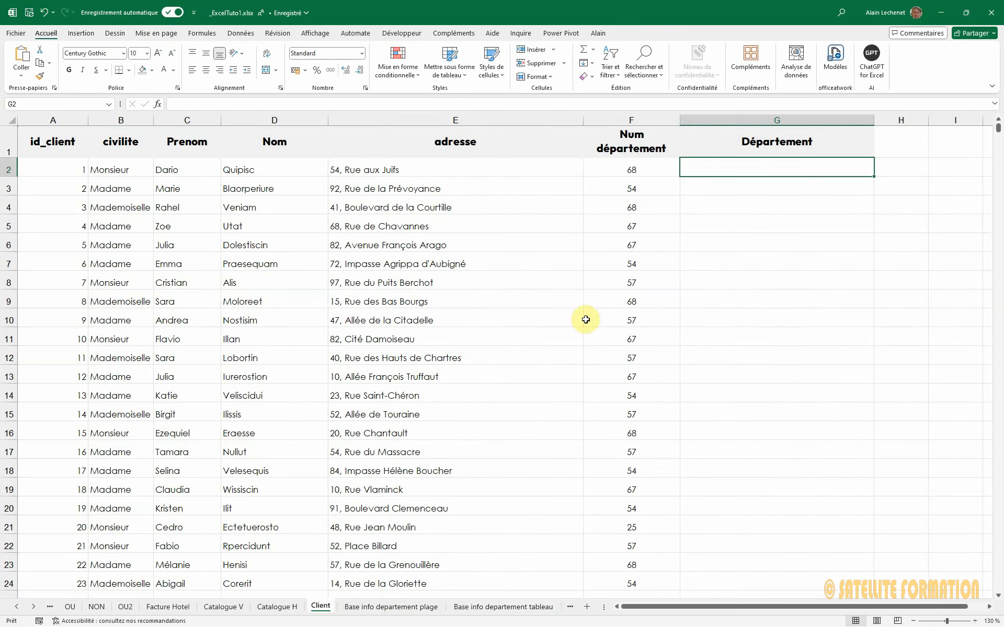
{"action": "type", "text": "=rech"}
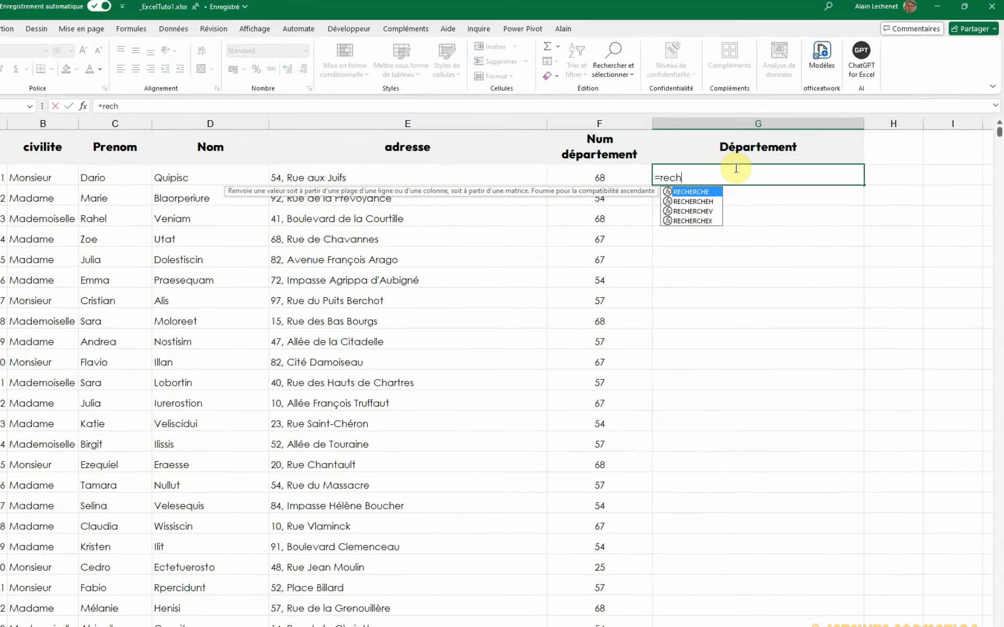
{"action": "double_click", "coordinate": [696, 211]}
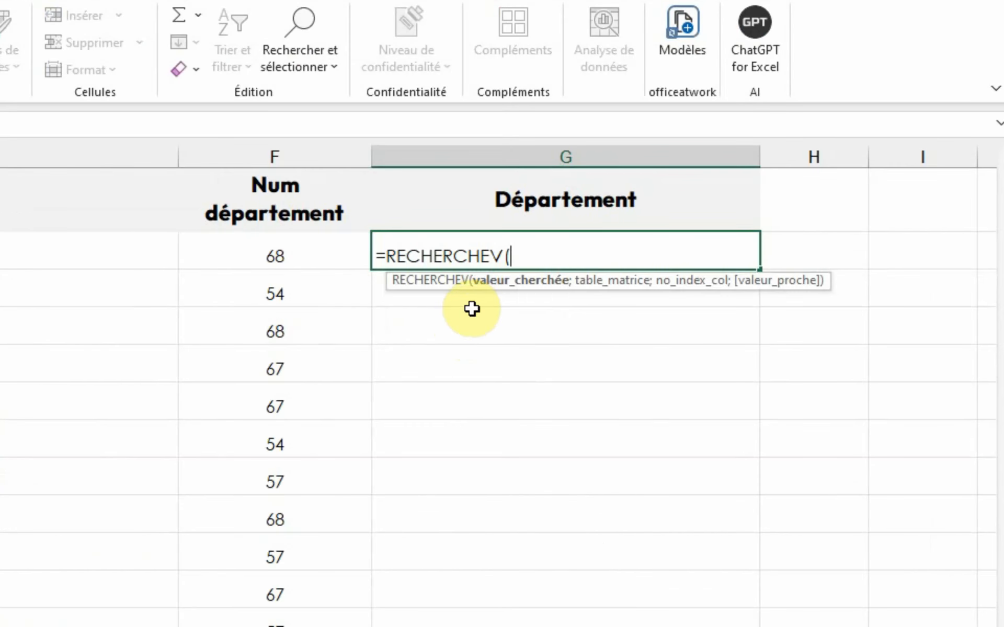
{"action": "left_click", "coordinate": [262, 255]}
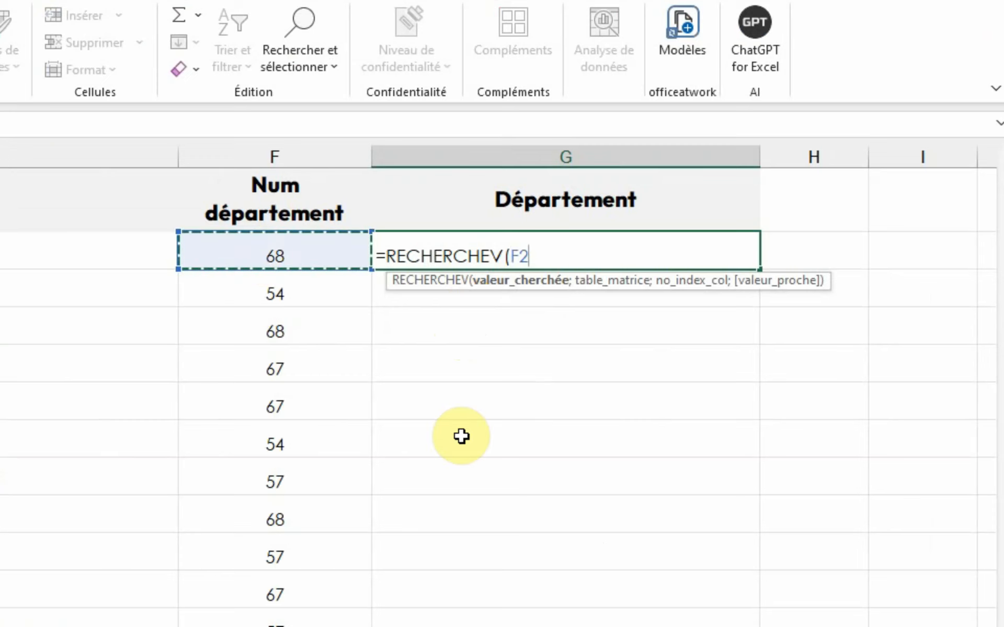
{"action": "type", "text": ";"}
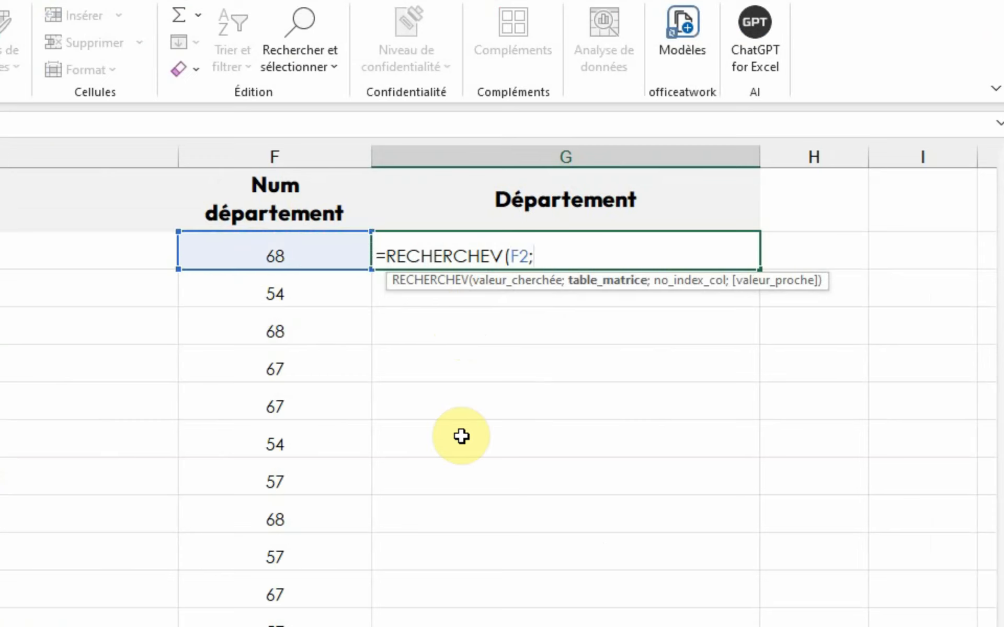
- Complete the G2 lookup with the Tdepartement table, column 2 and exact match FAUX, and fill the formula down to G14
{"action": "type", "text": "tdep"}
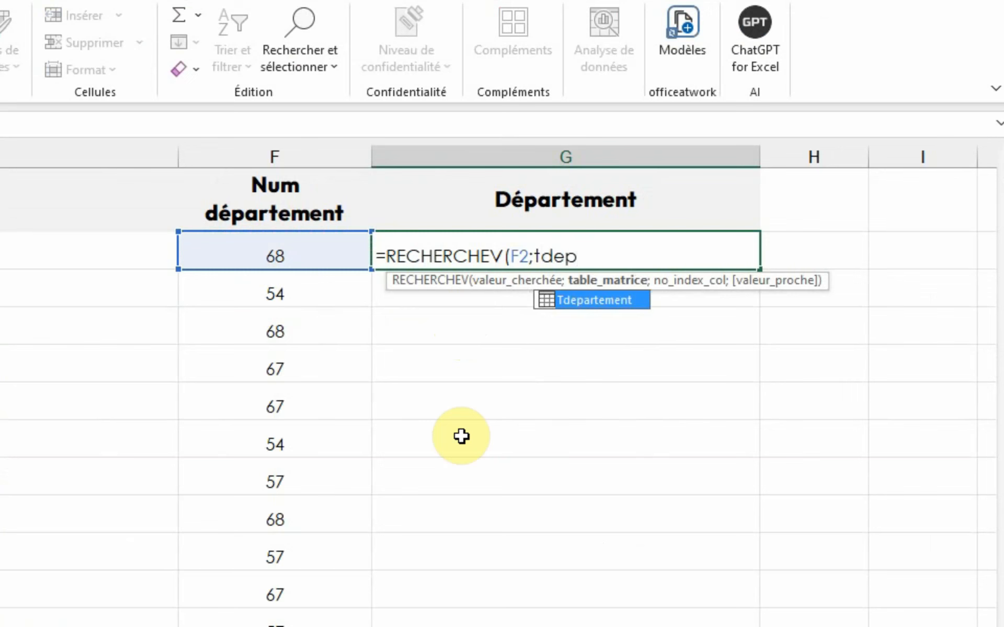
{"action": "double_click", "coordinate": [579, 304]}
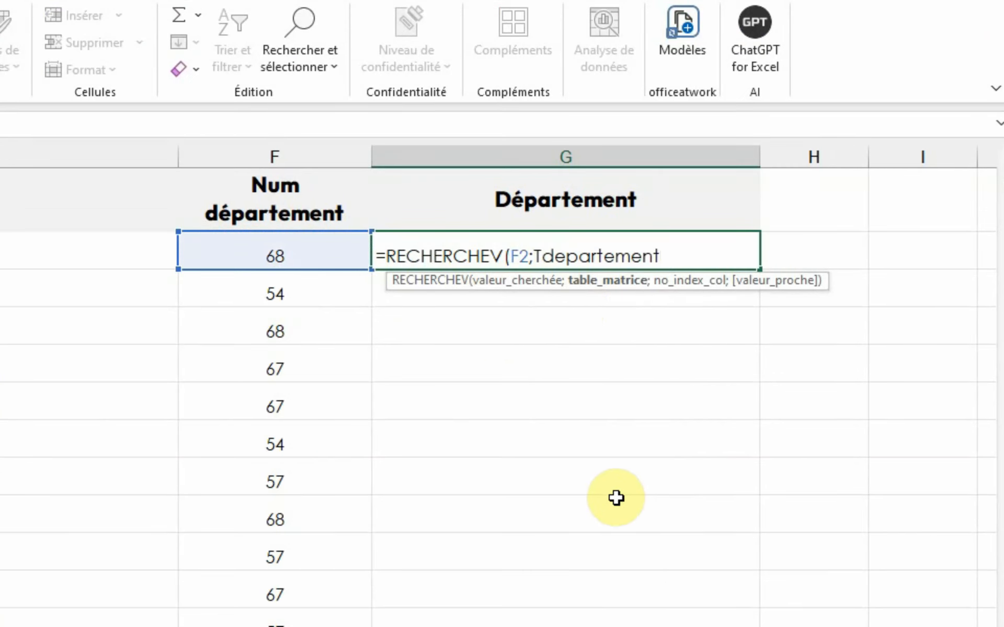
{"action": "type", "text": ";2;"}
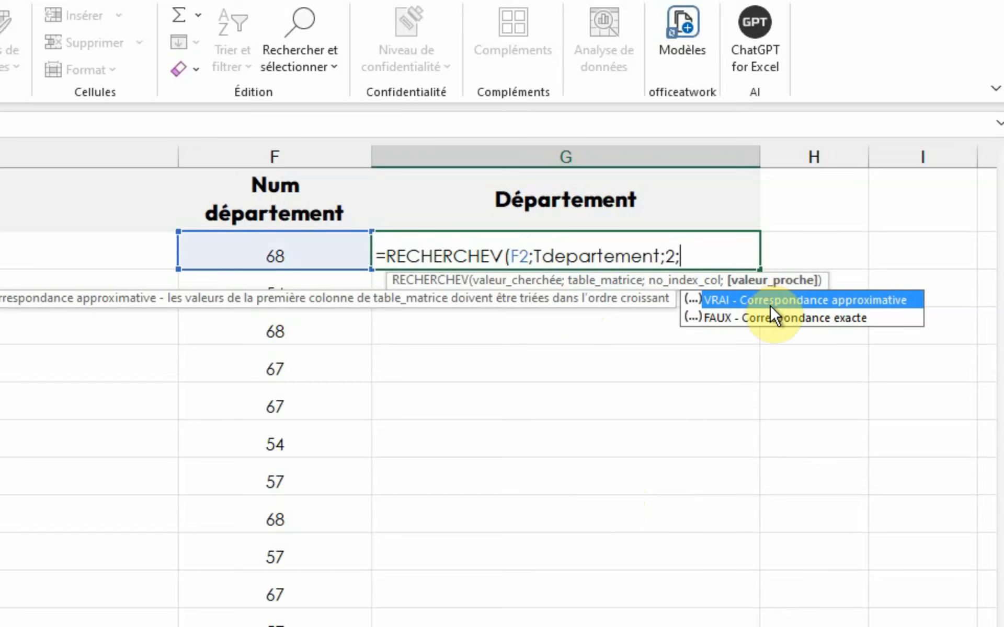
{"action": "double_click", "coordinate": [784, 312]}
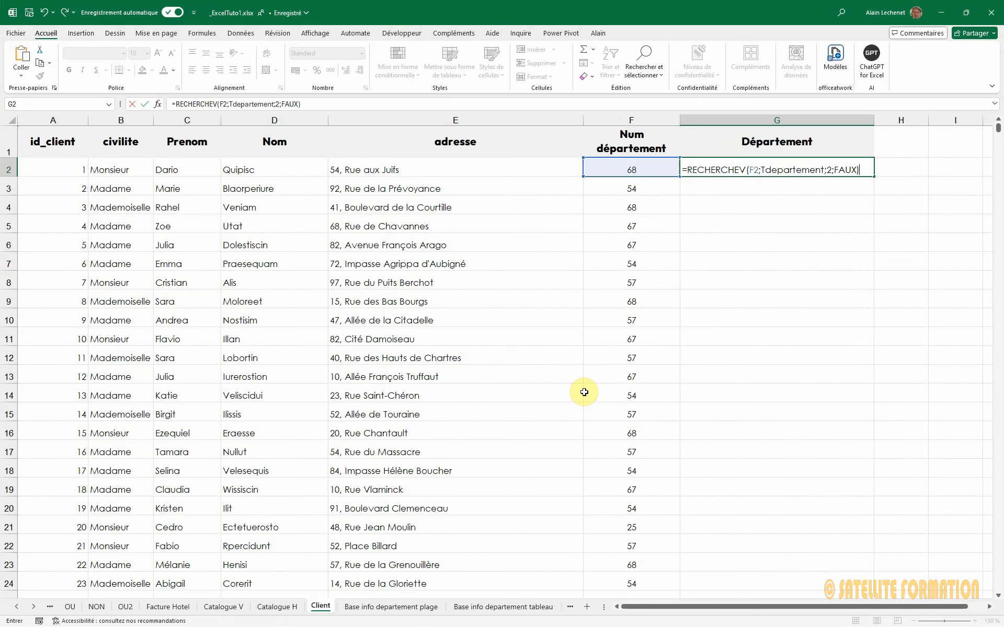
{"action": "type", "text": ")"}
{"action": "key", "text": "Return"}
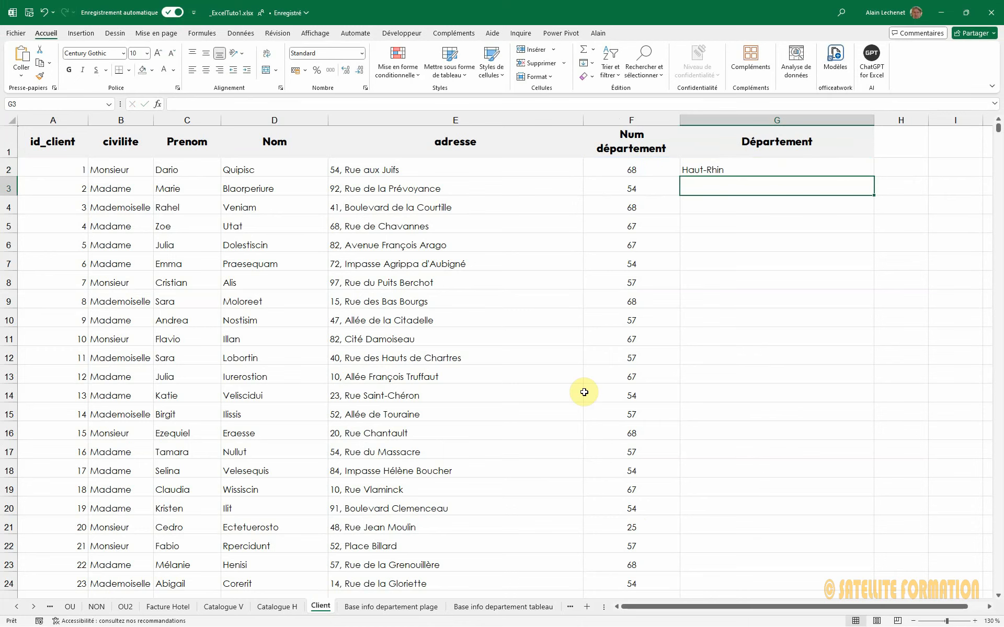
{"action": "left_click", "coordinate": [779, 169]}
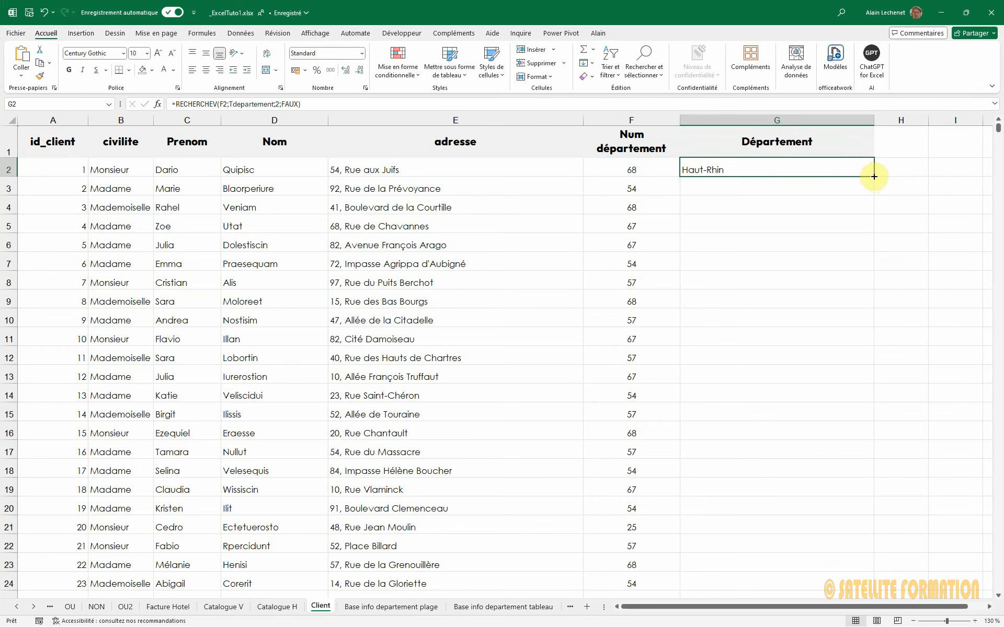
{"action": "left_click_drag", "start_coordinate": [872, 176], "coordinate": [901, 399]}
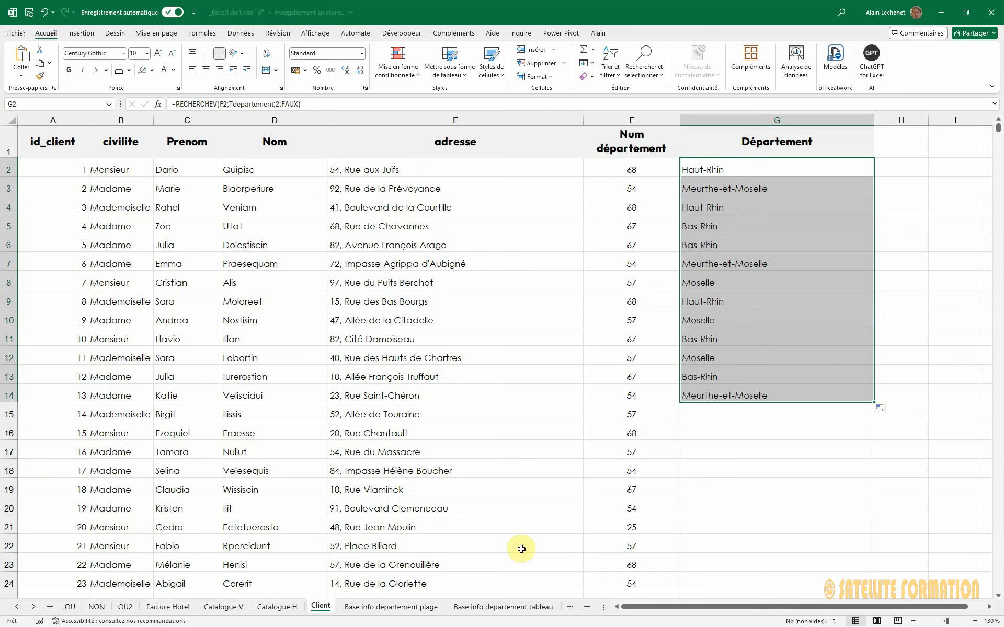
- On the Base info departement tableau sheet, add a new row for department number 96 in A98, directly below the table's last row
{"action": "left_click", "coordinate": [462, 607]}
{"action": "scroll", "coordinate": [187, 481], "scroll_direction": "down", "scroll_amount": 3}
{"action": "scroll", "coordinate": [187, 480], "scroll_direction": "down", "scroll_amount": 20}
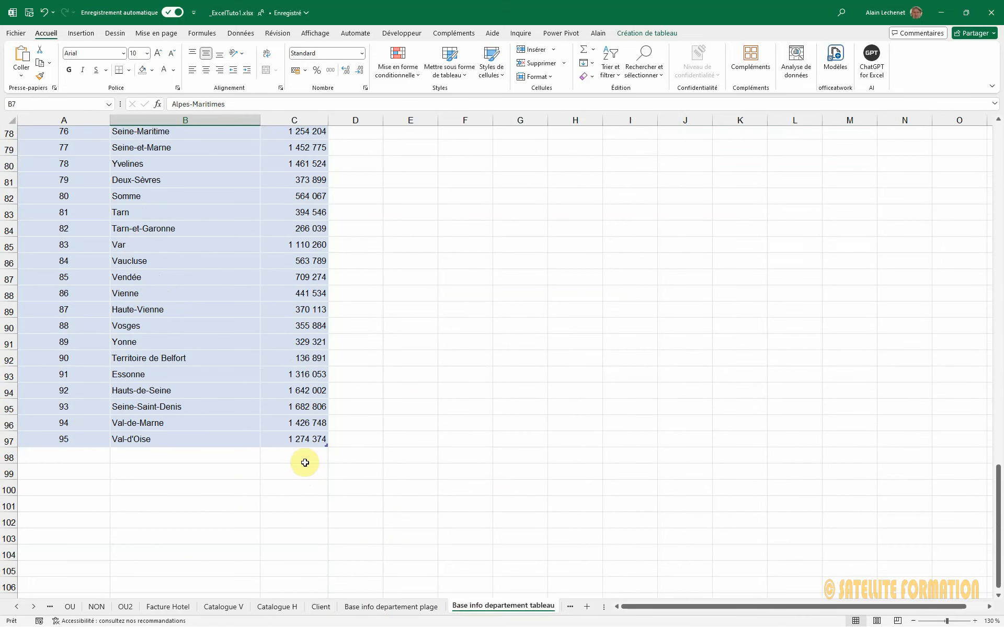
{"action": "left_click", "coordinate": [66, 462]}
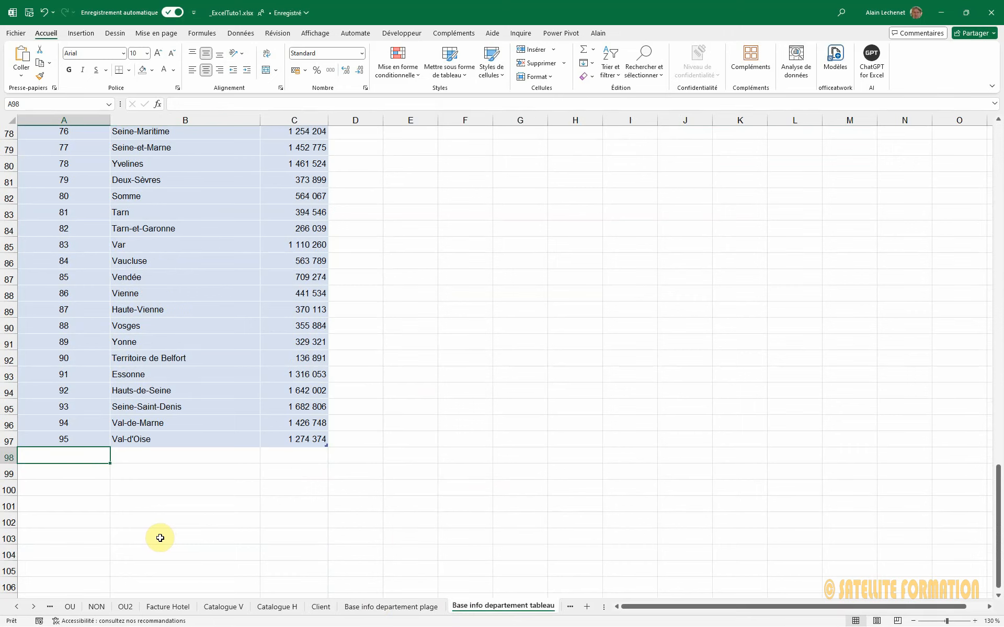
{"action": "type", "text": "96"}
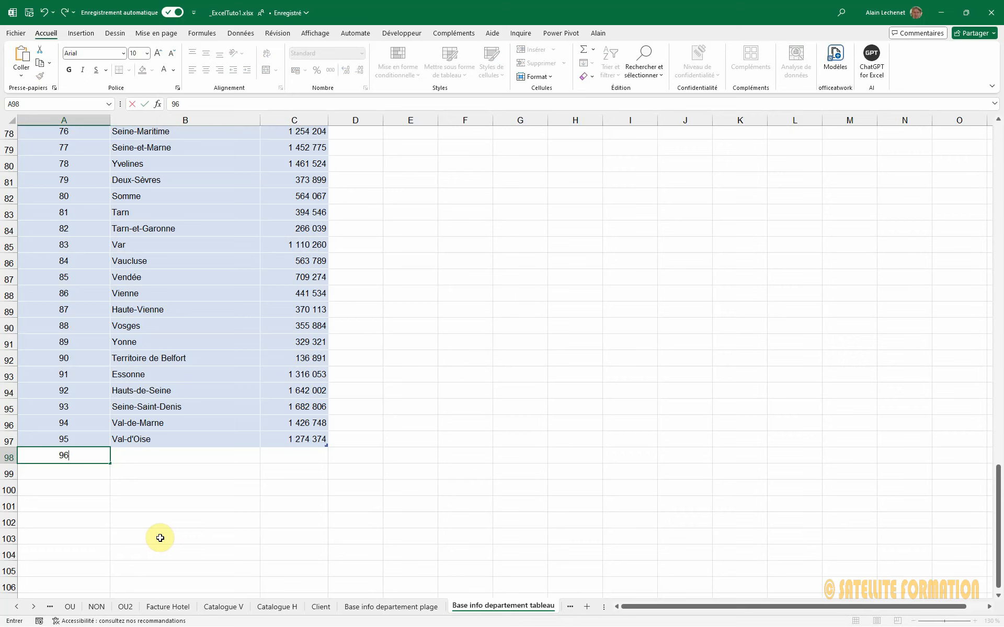
{"action": "key", "text": "Tab"}
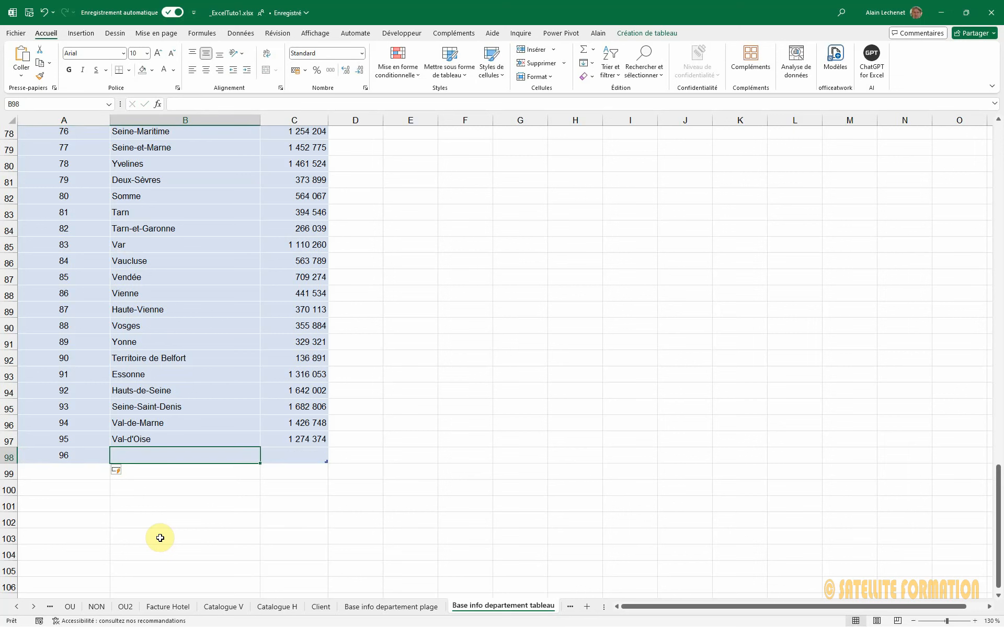